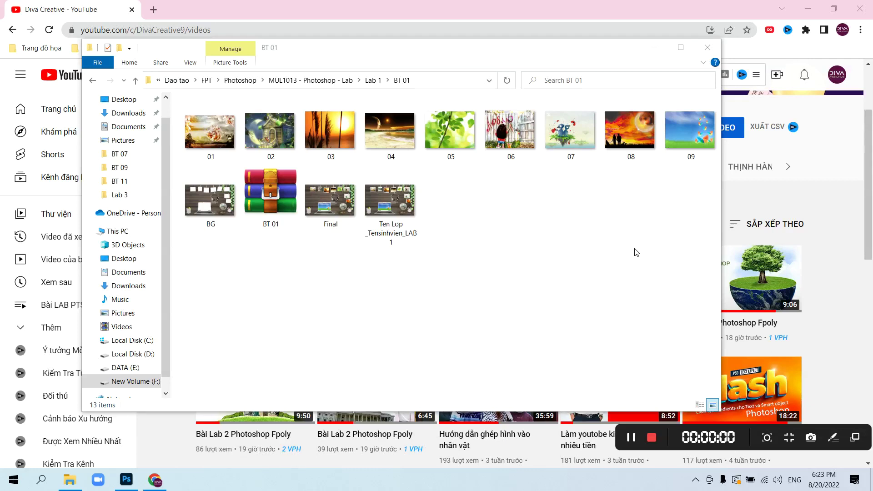
Step: Preview the finished sample collage, then maximize the BT 01 folder and preview the blank BG image
double_click(397, 209)
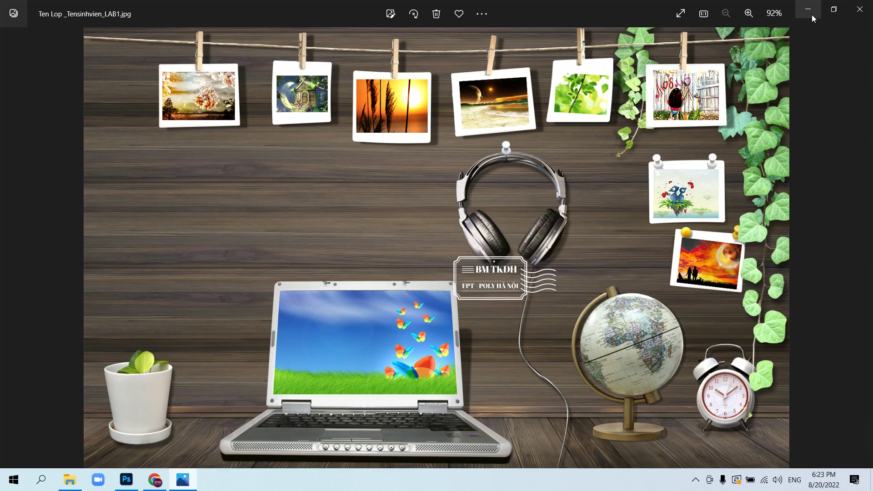
click(861, 13)
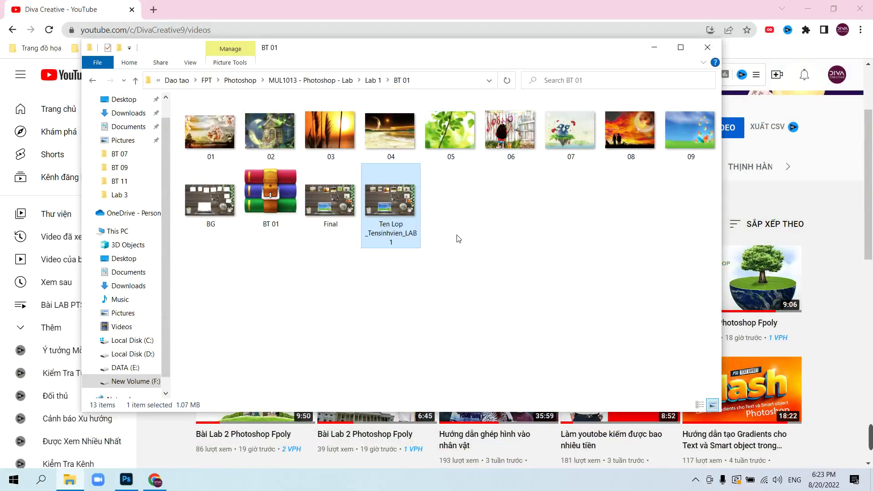
click(215, 217)
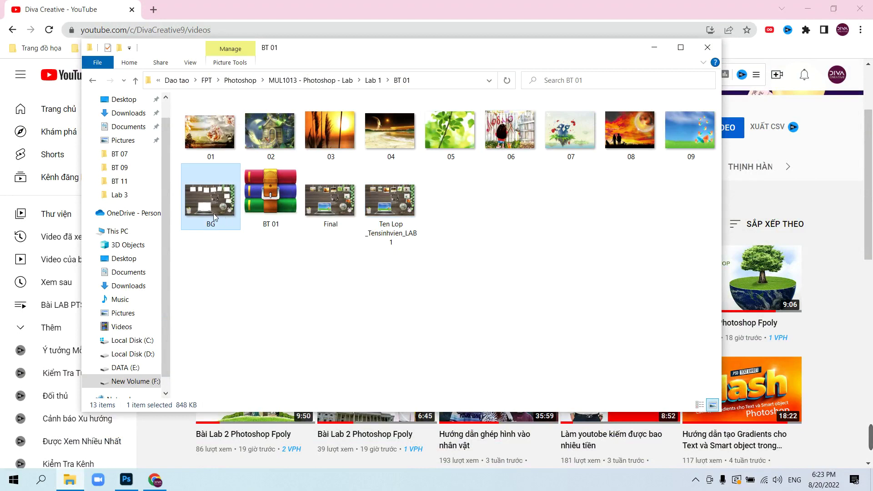
click(681, 47)
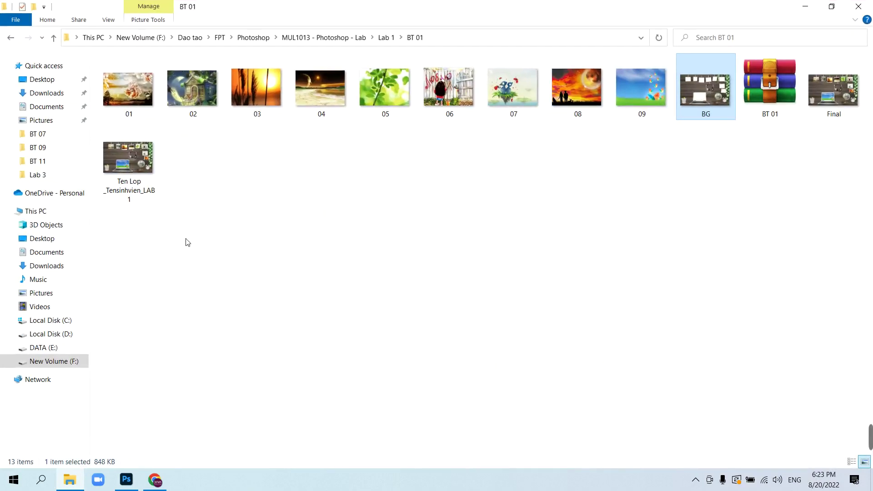
double_click(707, 97)
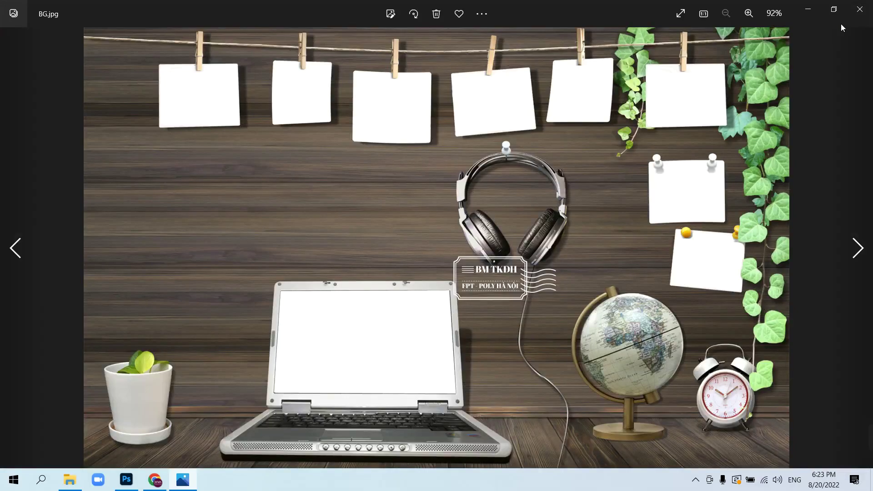
click(861, 13)
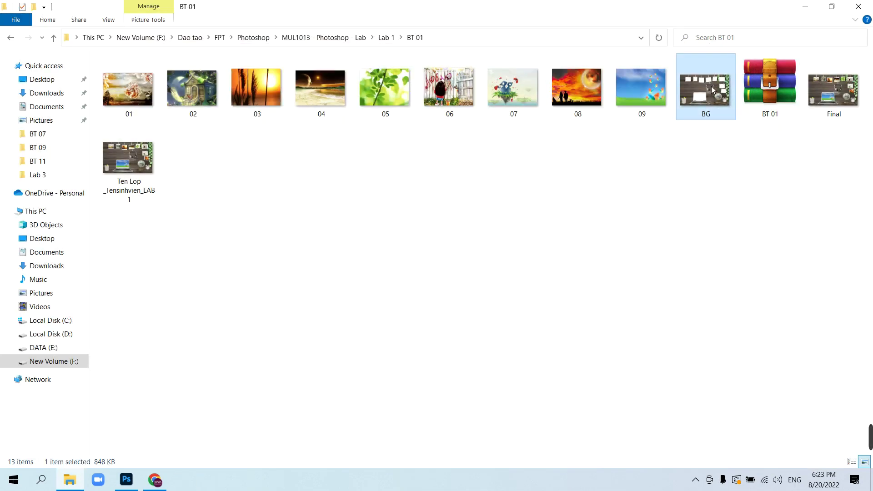
Step: Open BG.jpg in Adobe Photoshop 2021, then return to the BT 01 folder and select photo 01
right_click(713, 88)
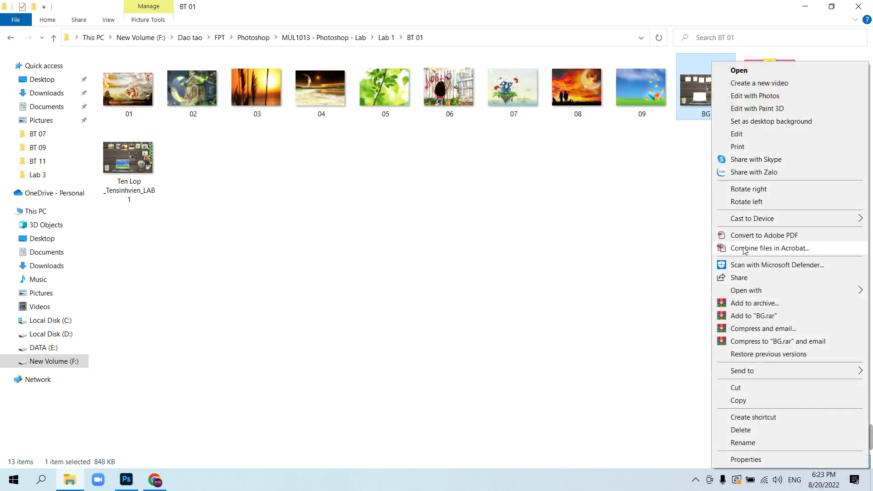
mouse_move(746, 291)
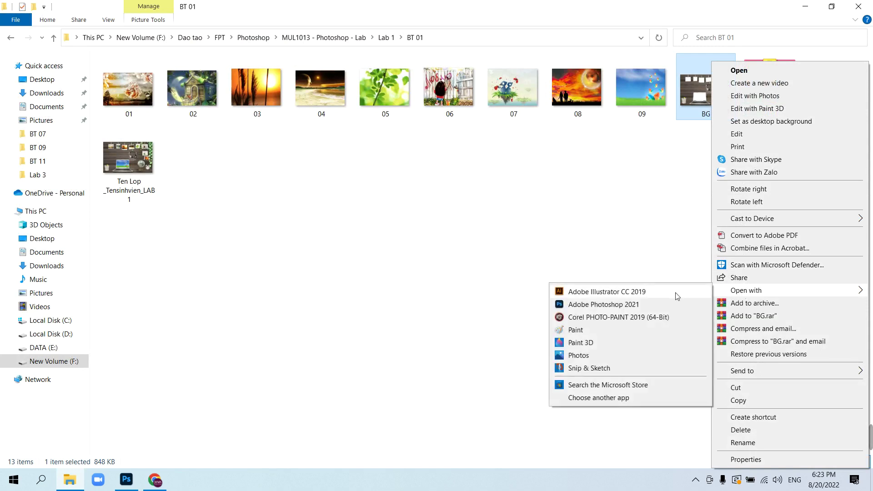
click(620, 305)
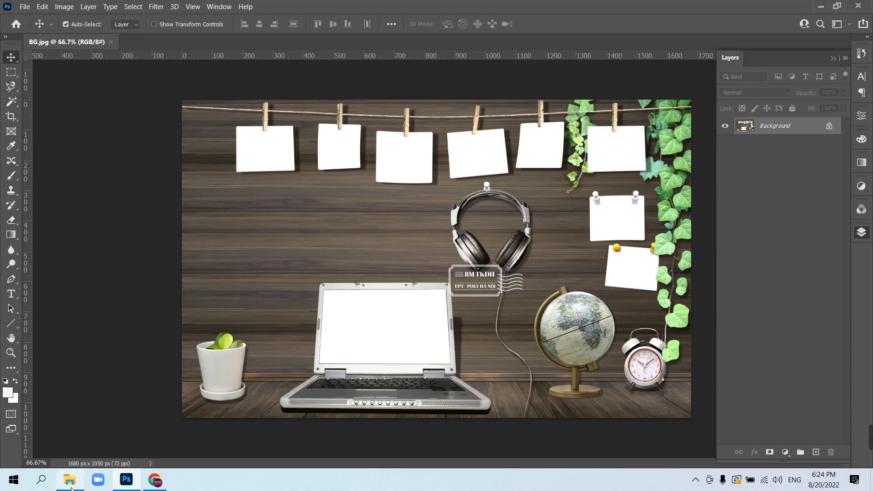
click(70, 480)
click(122, 96)
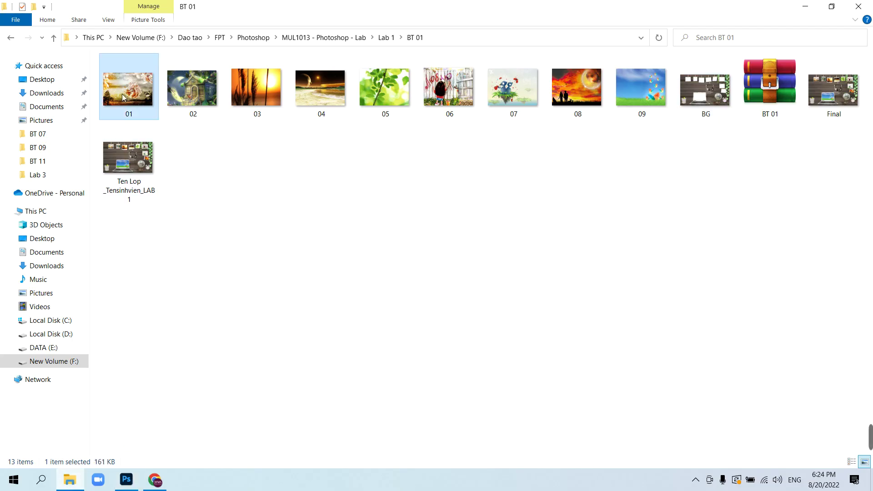
Step: Open photo 01 and drag it into BG.jpg as Layer 1 over the first hanging frame
right_click(124, 91)
mouse_move(158, 291)
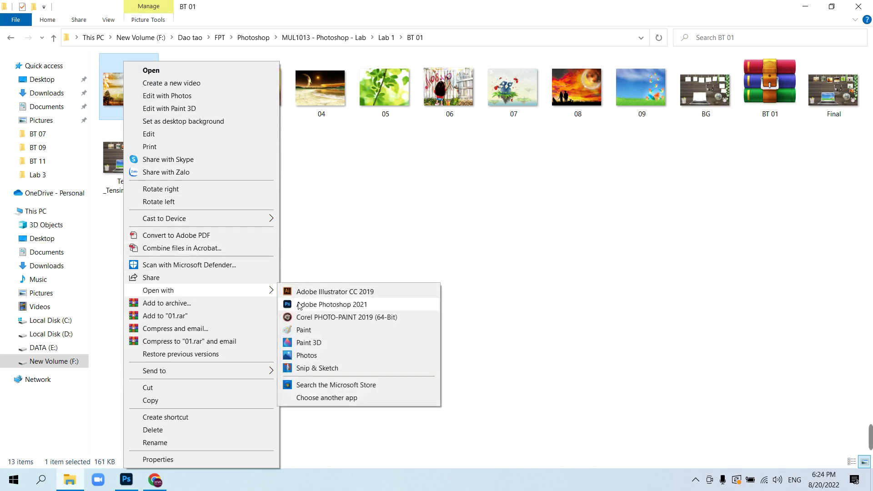
click(299, 305)
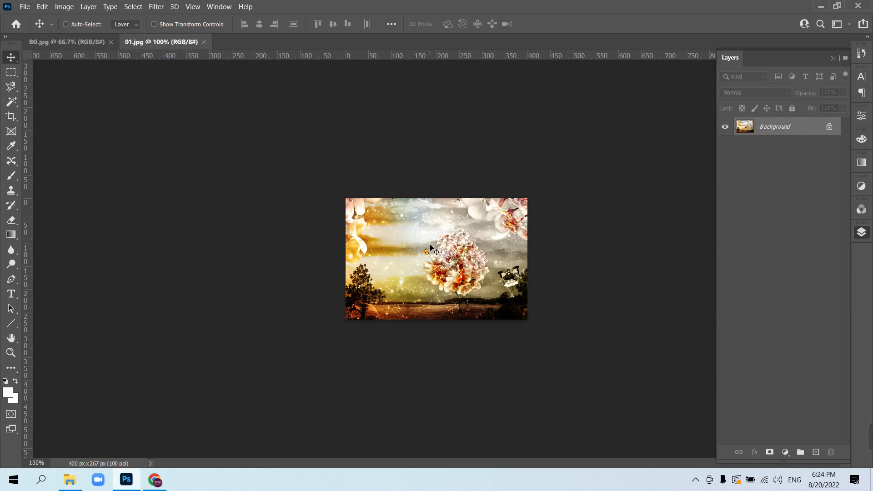
key(ctrl+a)
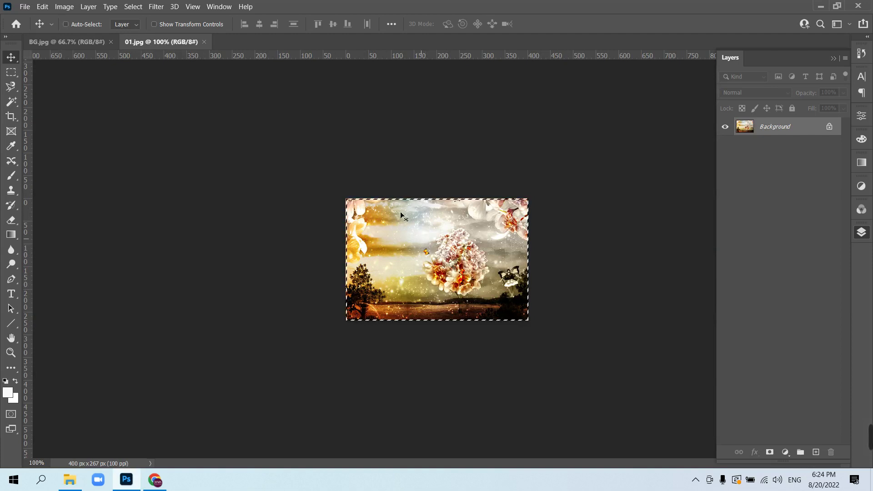
drag(401, 214, 203, 121)
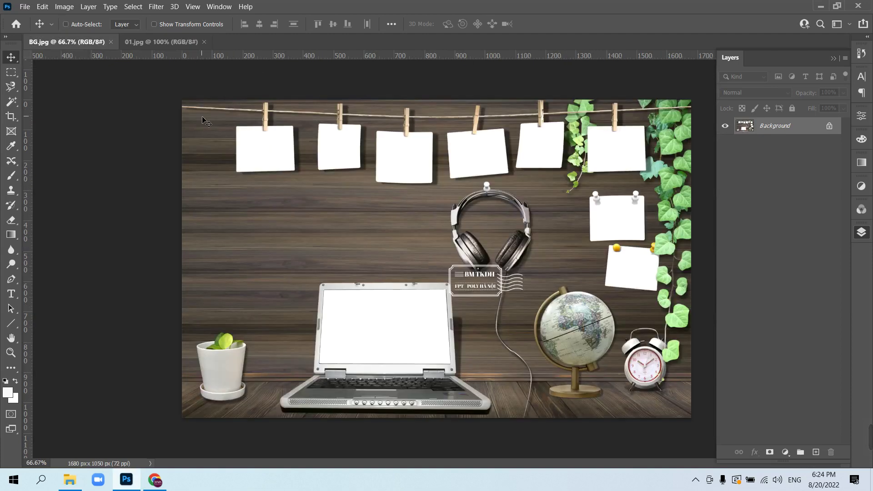
mouse_move(414, 245)
mouse_down()
mouse_move(280, 198)
mouse_move(297, 213)
mouse_up()
key(z)
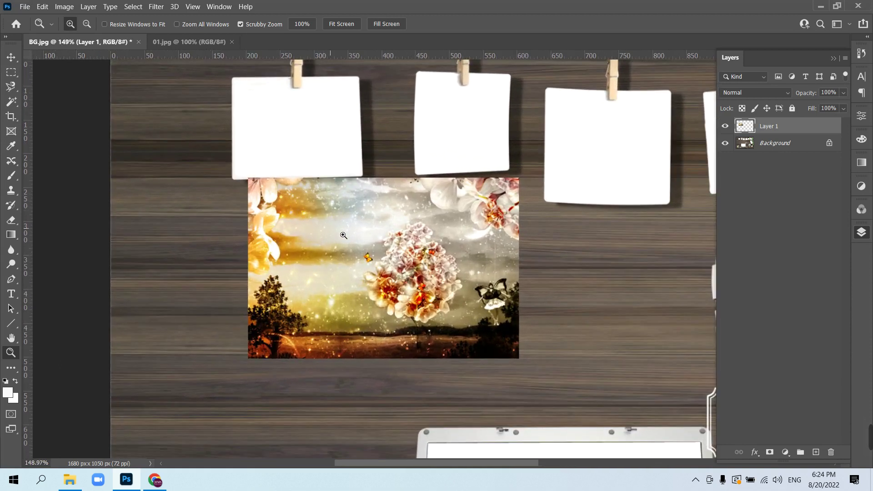
key(v)
mouse_move(360, 241)
mouse_down()
mouse_move(352, 154)
mouse_move(334, 164)
mouse_up()
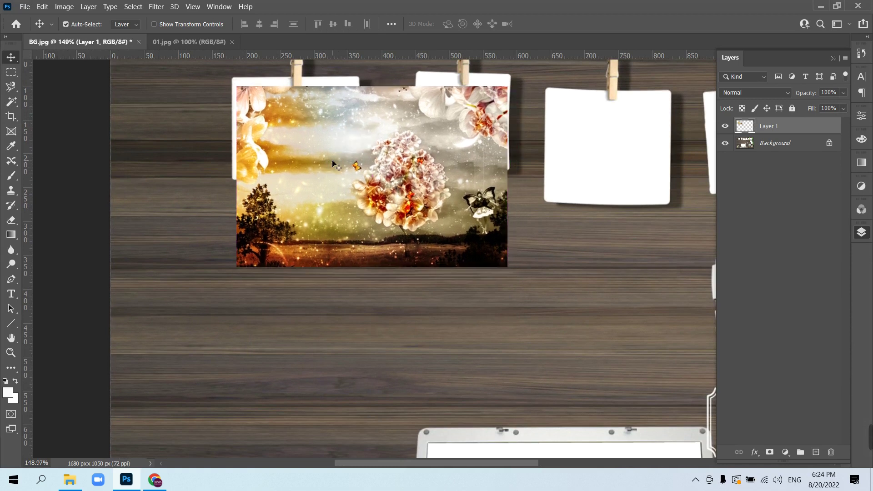
Step: Free-transform photo 01 down to 44% and zoom in on the first frame
click(43, 7)
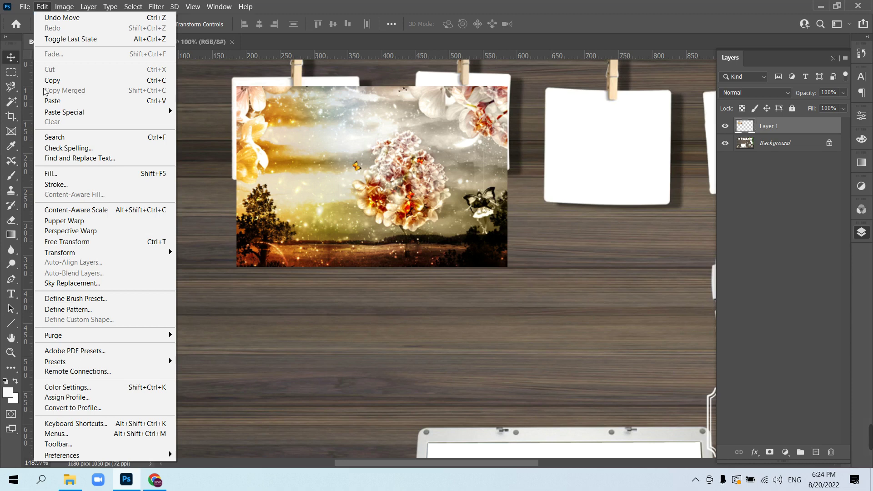
click(112, 244)
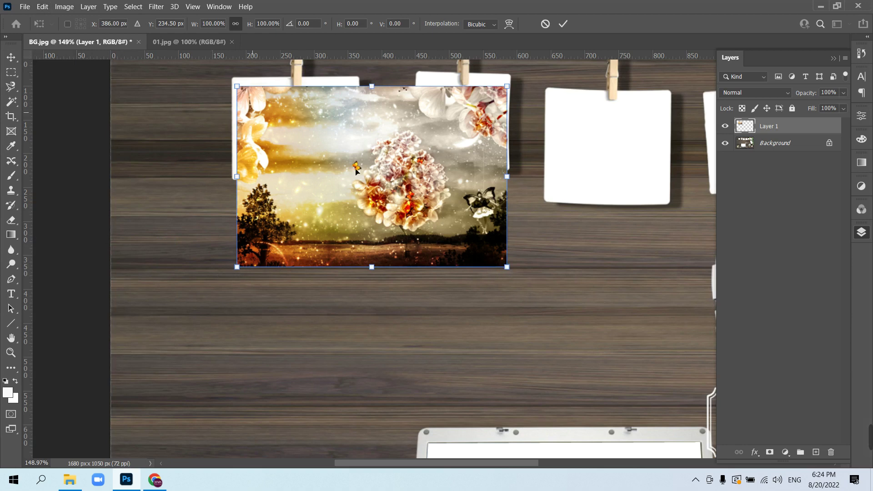
drag(512, 272, 350, 185)
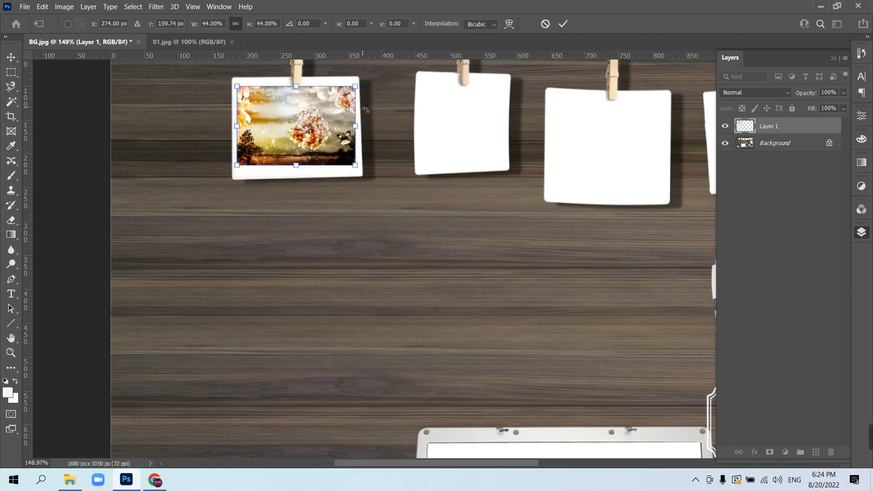
key(Return)
key(z)
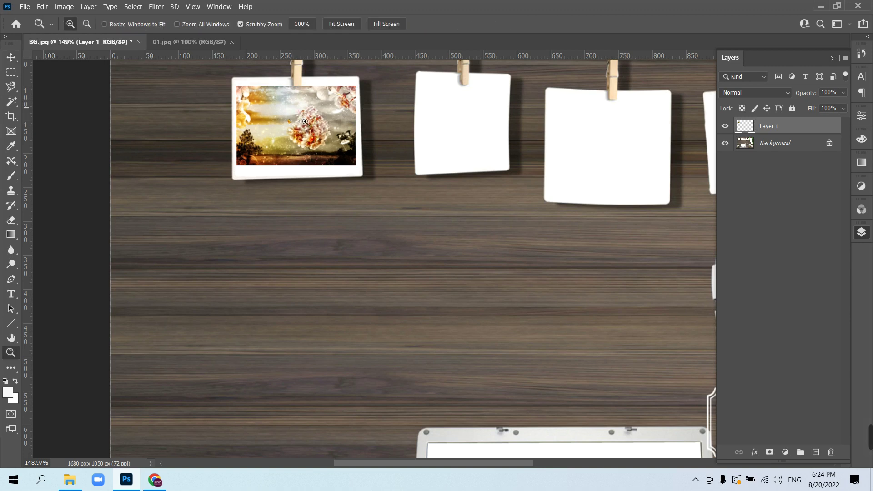
mouse_move(297, 113)
mouse_down()
mouse_move(340, 150)
mouse_move(323, 148)
mouse_up()
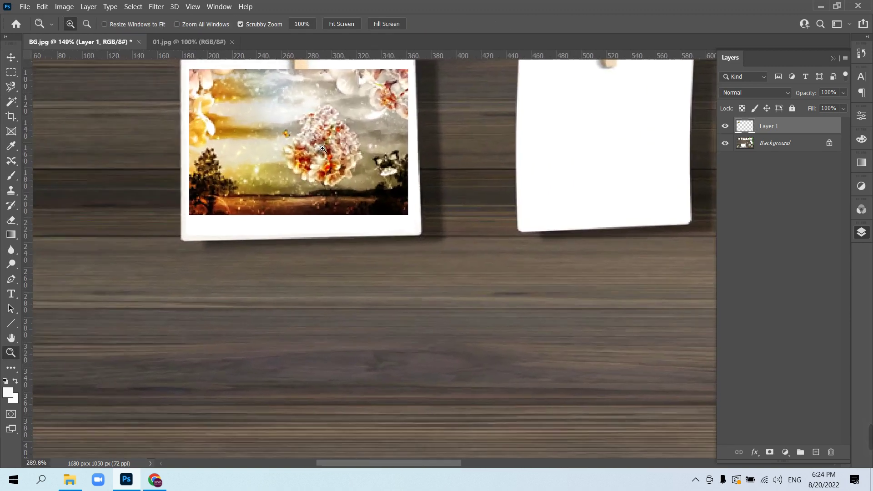
drag(282, 114, 292, 151)
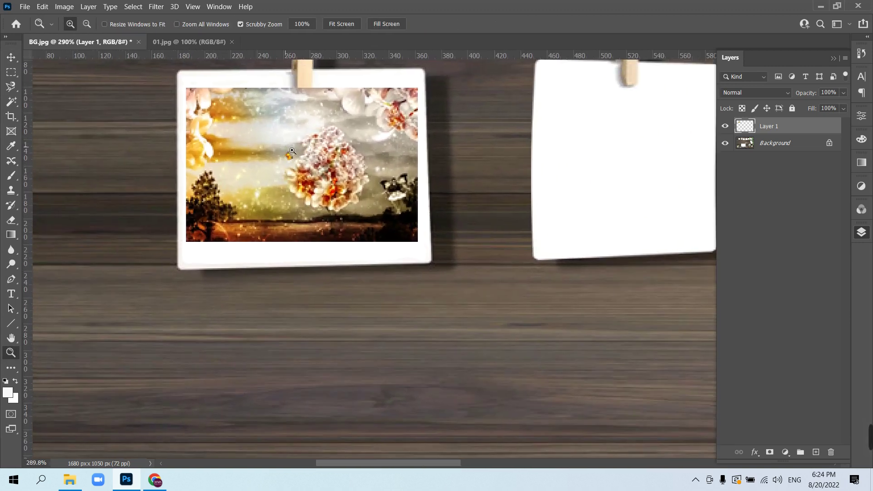
Step: Skew photo 01's bottom-left corner to match the frame, then pan along the wall
key(ctrl+t)
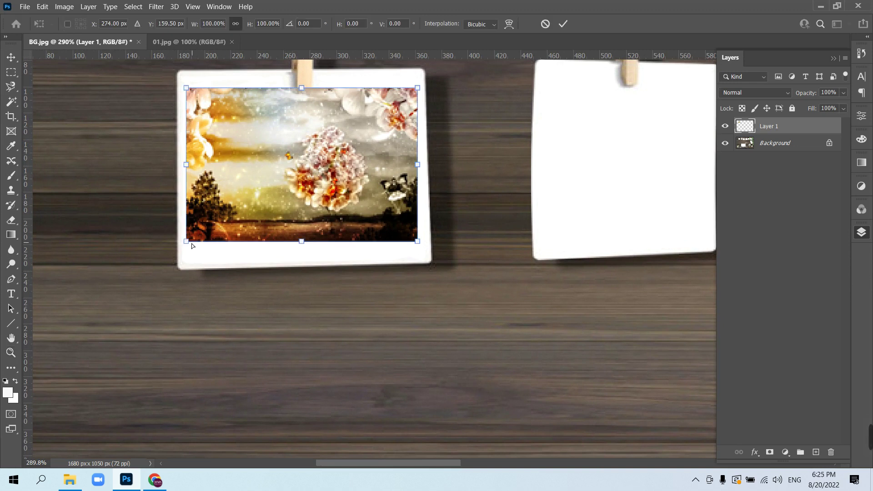
drag(187, 244, 190, 255)
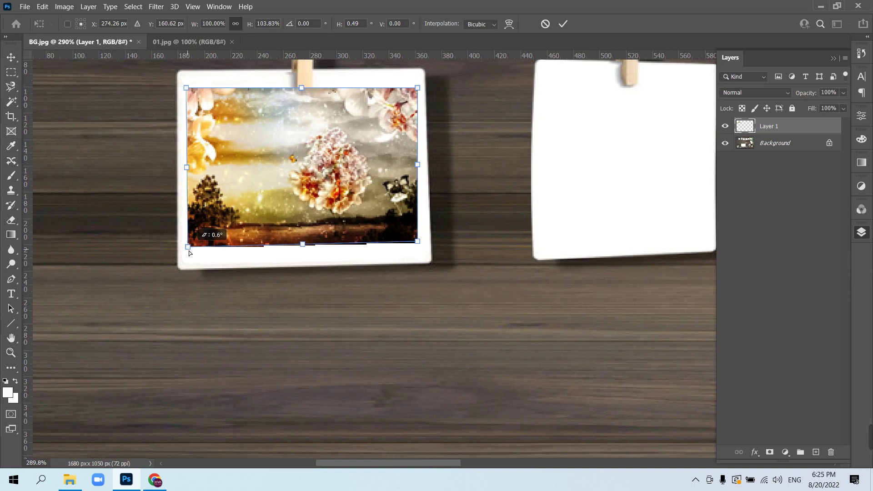
key(Return)
key(z)
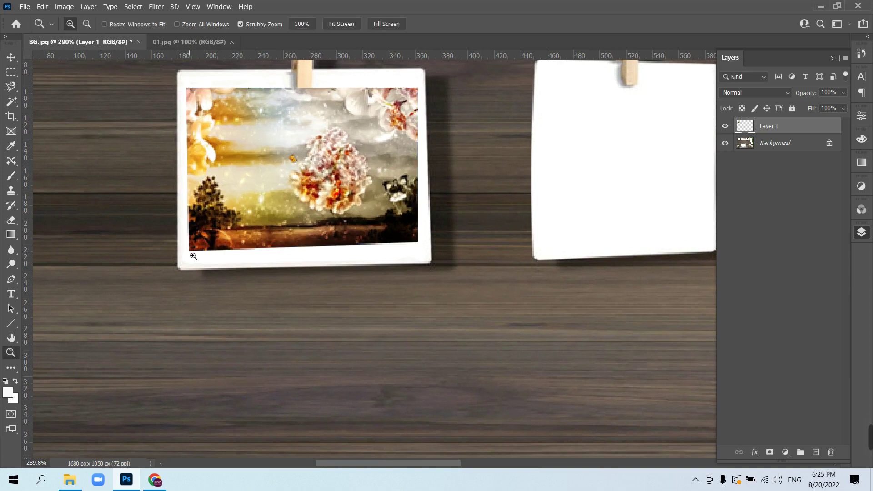
mouse_move(623, 162)
mouse_down()
mouse_move(347, 204)
mouse_move(332, 235)
mouse_up()
Step: Open 02.jpg in Photoshop, select all, and paste it into BG.jpg as Layer 2
click(70, 480)
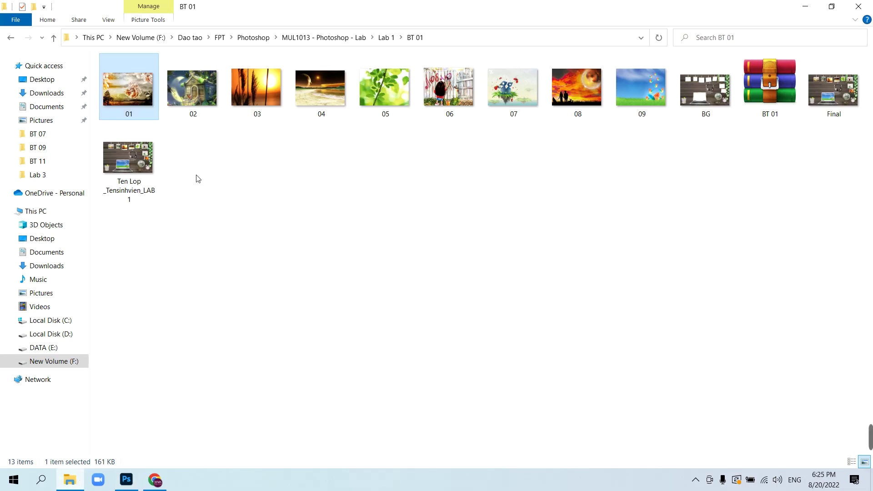
click(197, 96)
right_click(198, 93)
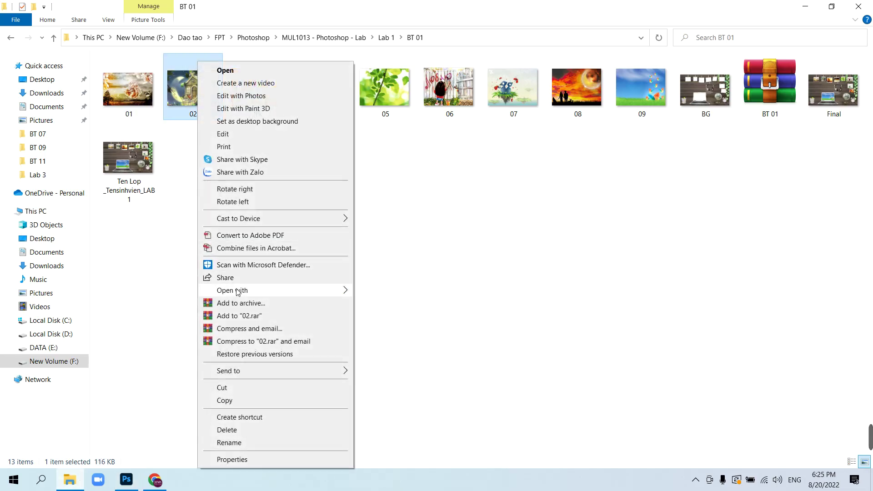
mouse_move(232, 290)
click(376, 306)
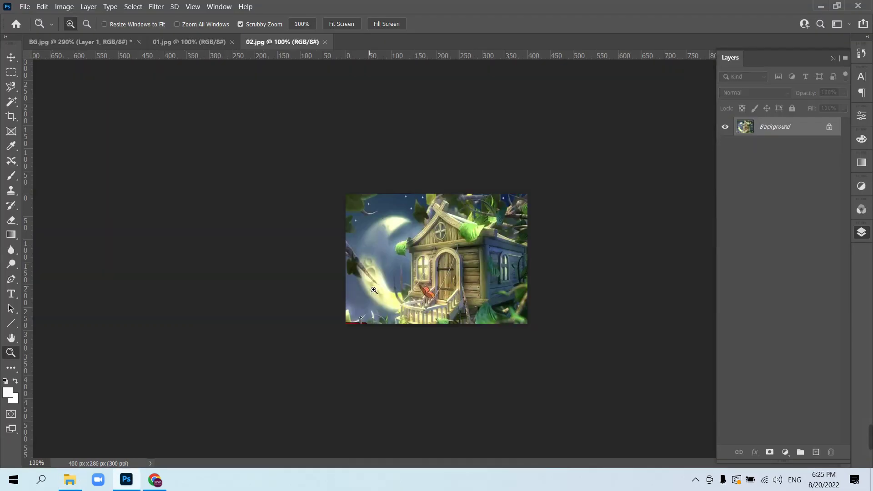
key(ctrl+a)
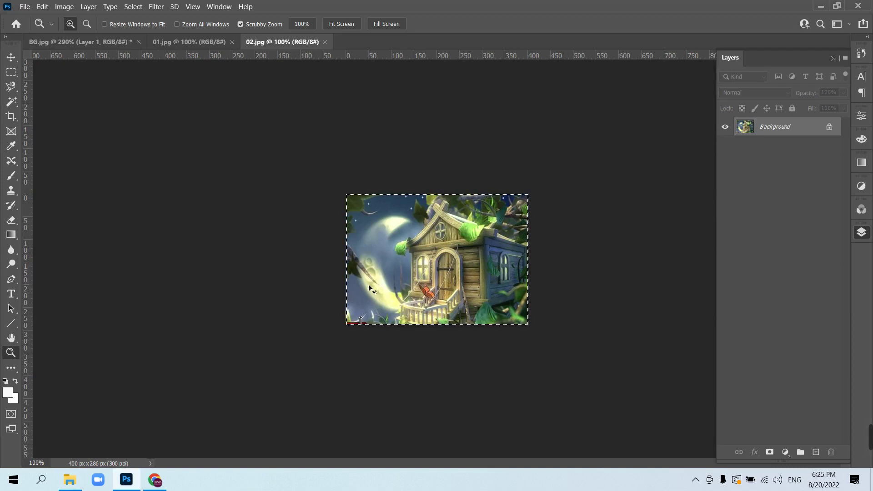
click(122, 42)
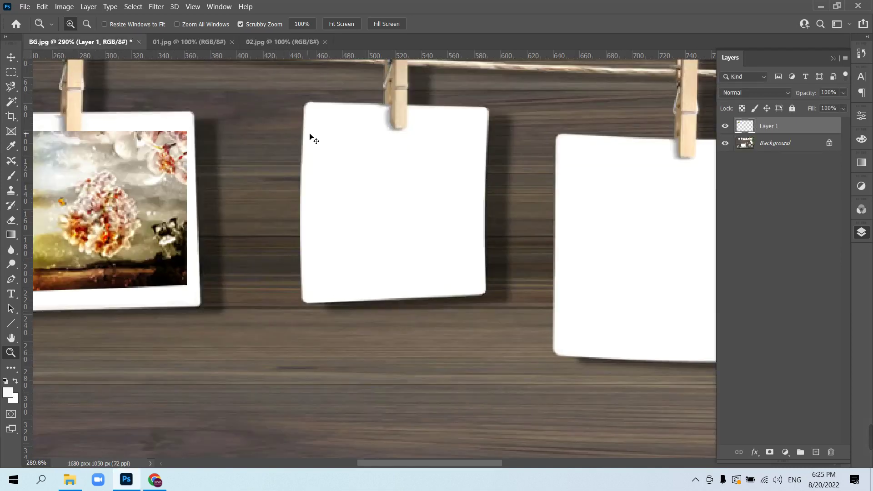
key(ctrl+v)
Step: Zoom in and out around the pasted tree-house picture to inspect it on the wall
alt+click(354, 176)
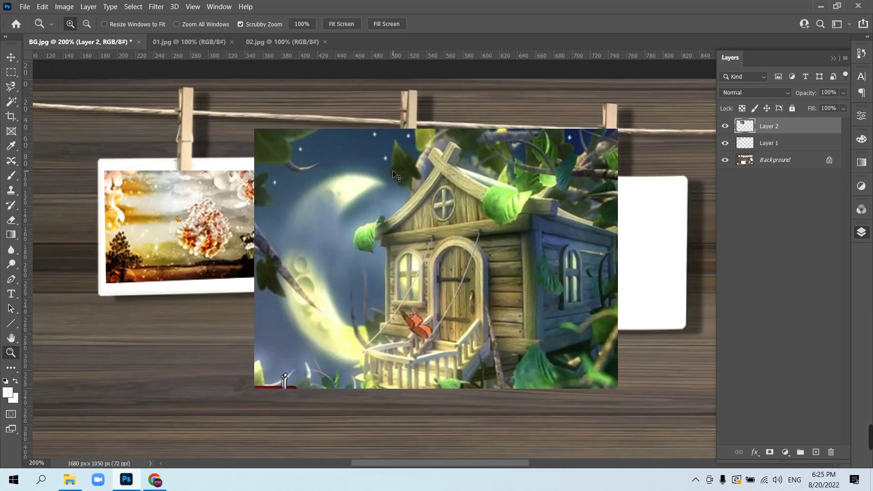
alt+click(394, 175)
click(394, 175)
alt+click(394, 175)
click(393, 171)
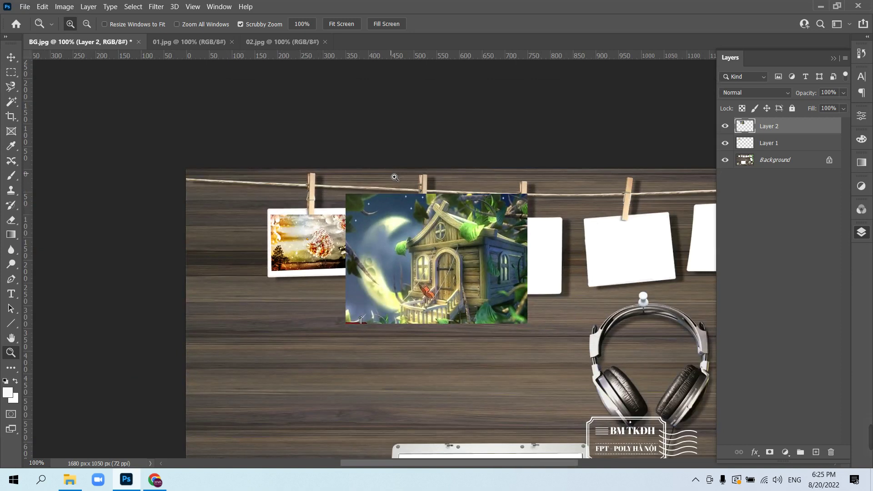
click(391, 174)
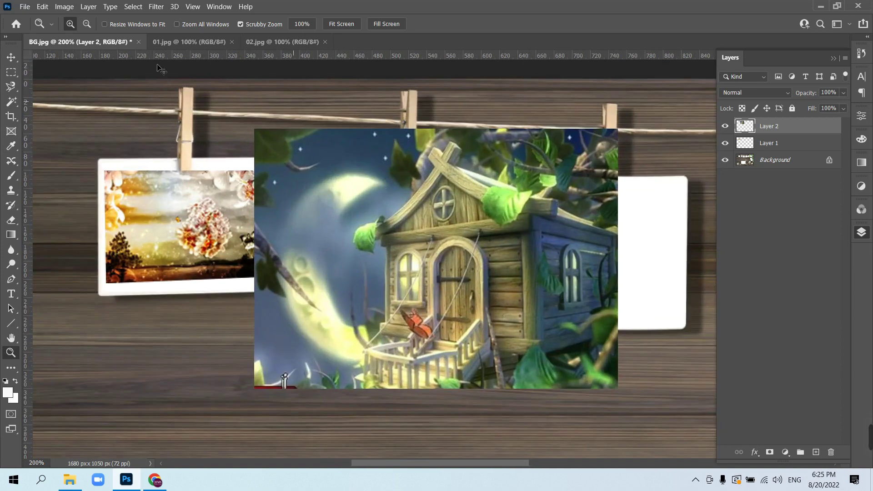
click(45, 10)
Step: Free-transform the tree-house picture, shrinking and tilting it about -2° to fit the middle frame
click(107, 241)
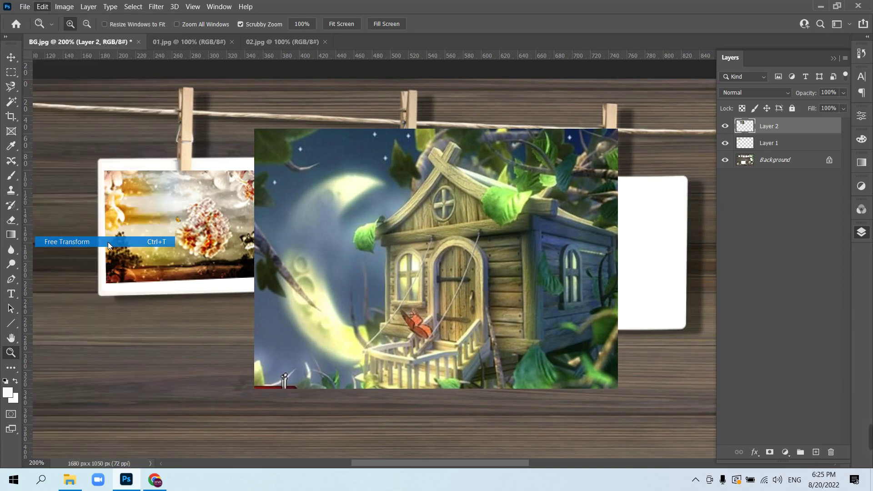
mouse_move(443, 399)
mouse_down()
mouse_move(430, 212)
mouse_move(411, 249)
mouse_up()
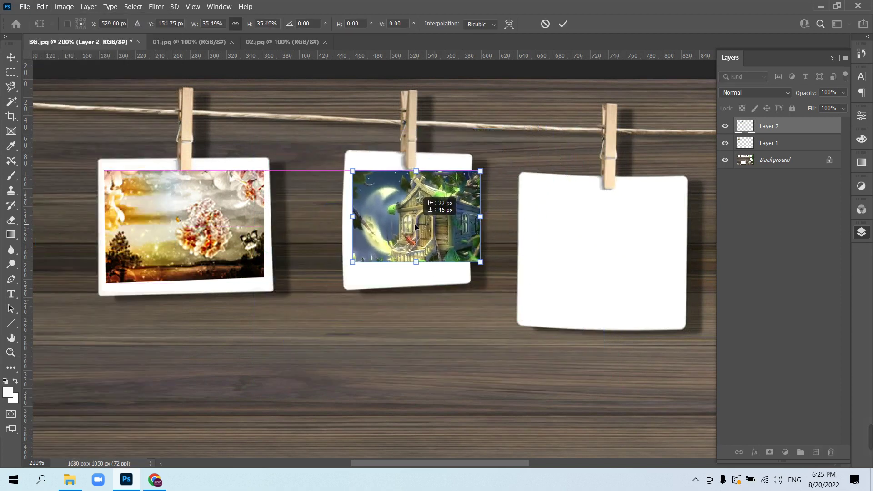
drag(485, 219, 467, 222)
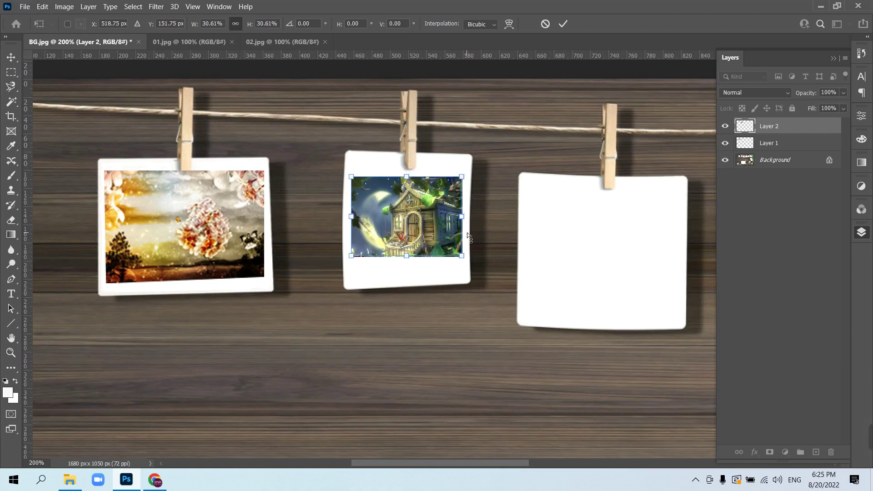
key(ctrl+plus)
key(ctrl+plus)
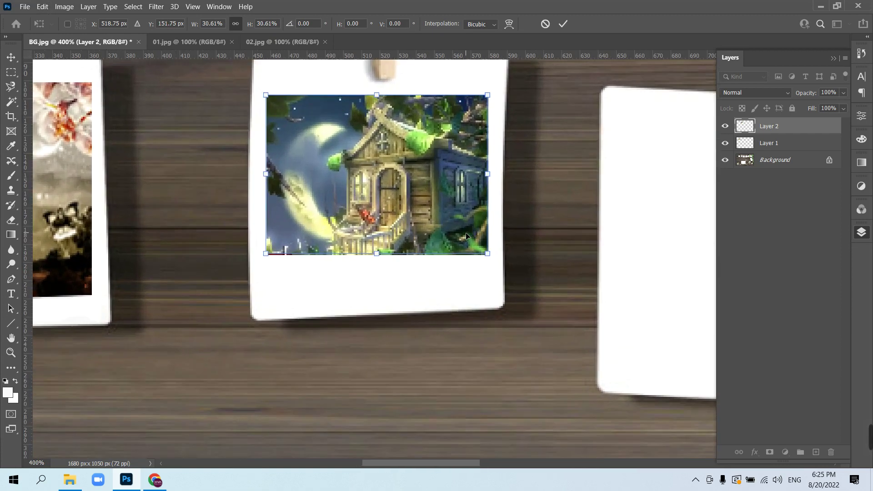
key(ctrl+plus)
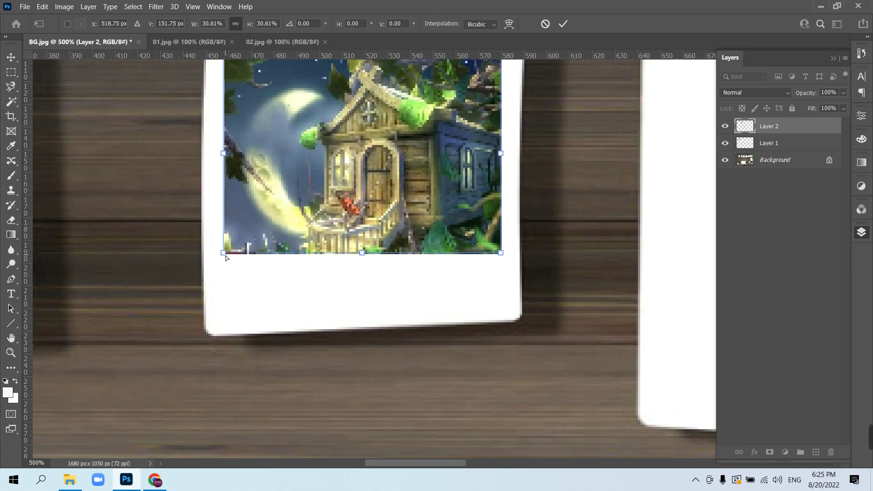
drag(224, 255, 225, 299)
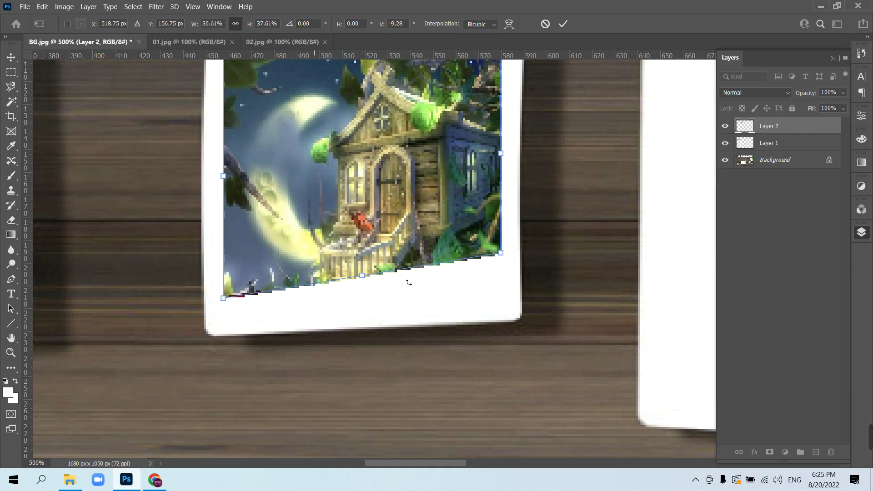
drag(501, 260, 517, 278)
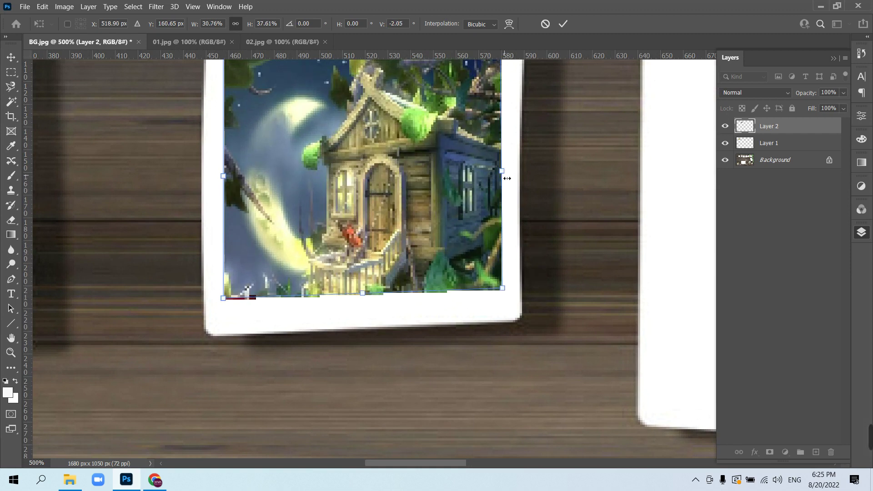
drag(507, 178, 510, 179)
key(Return)
Step: Zoom out to the next blank frame, then open 03.jpg in Photoshop with everything selected
key(z)
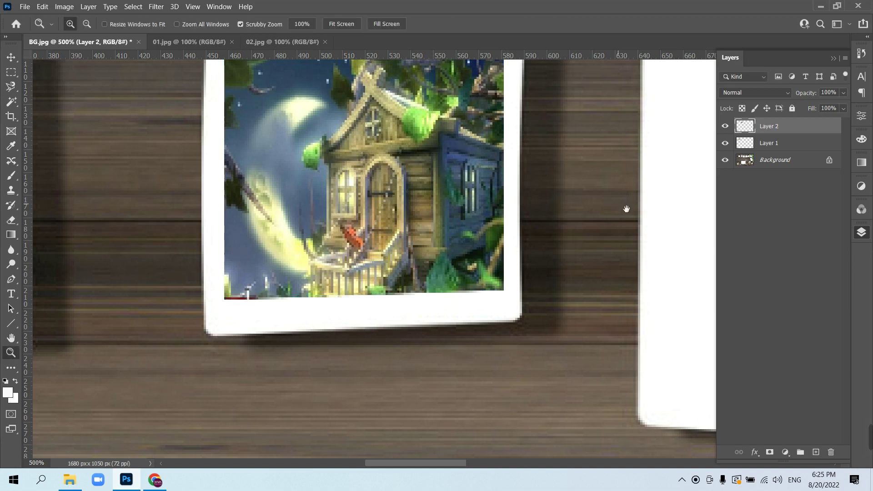
mouse_move(626, 209)
mouse_down()
mouse_move(315, 267)
mouse_move(211, 204)
mouse_up()
key(ctrl+minus)
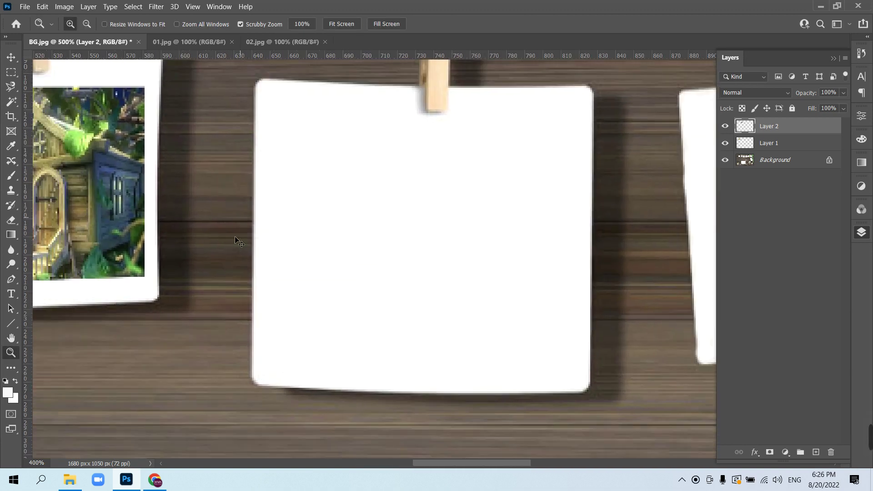
key(ctrl+minus)
click(70, 480)
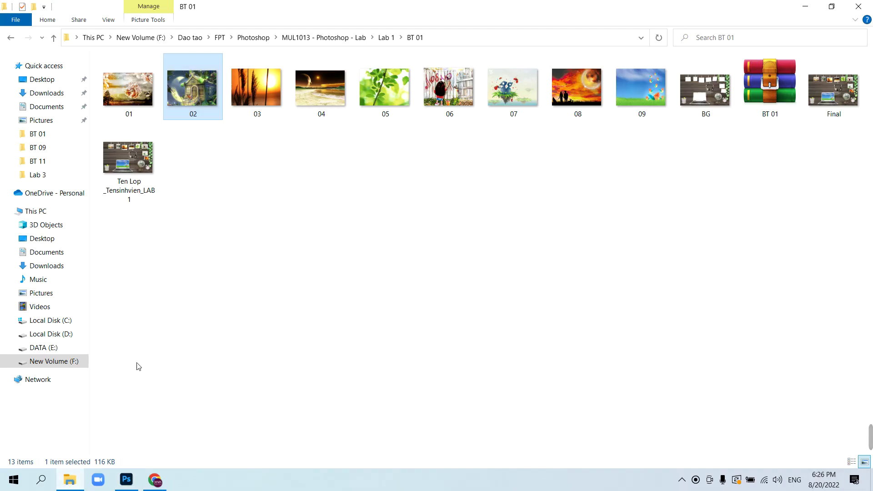
click(251, 96)
right_click(256, 92)
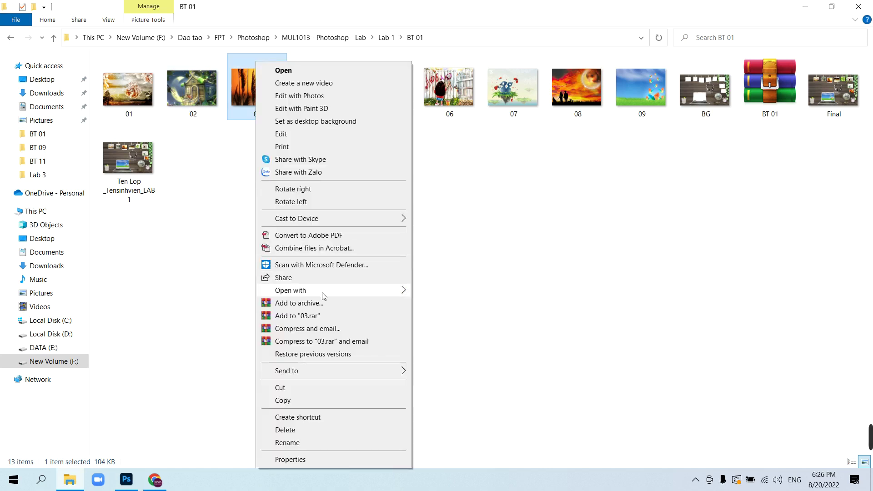
mouse_move(290, 290)
click(430, 305)
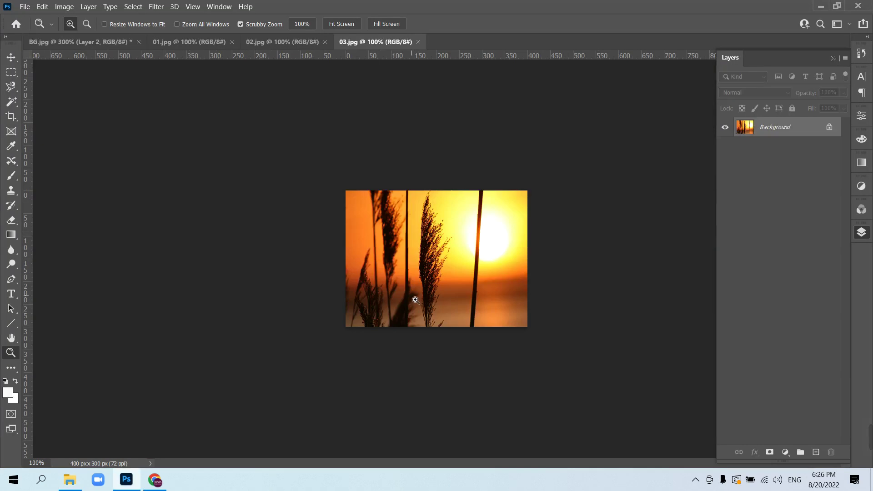
key(ctrl+a)
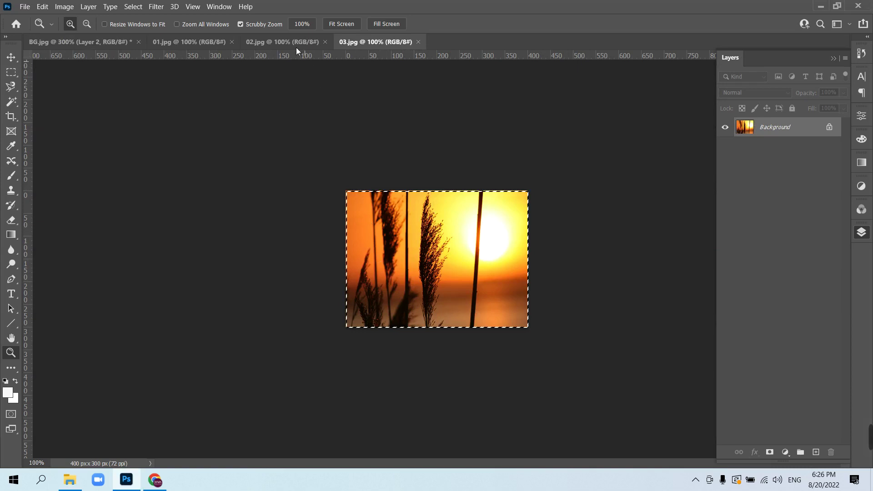
Step: Paste the sunset into BG.jpg as Layer 3, close the 01, 02 and 03 tabs, and zoom out
click(107, 42)
key(ctrl+v)
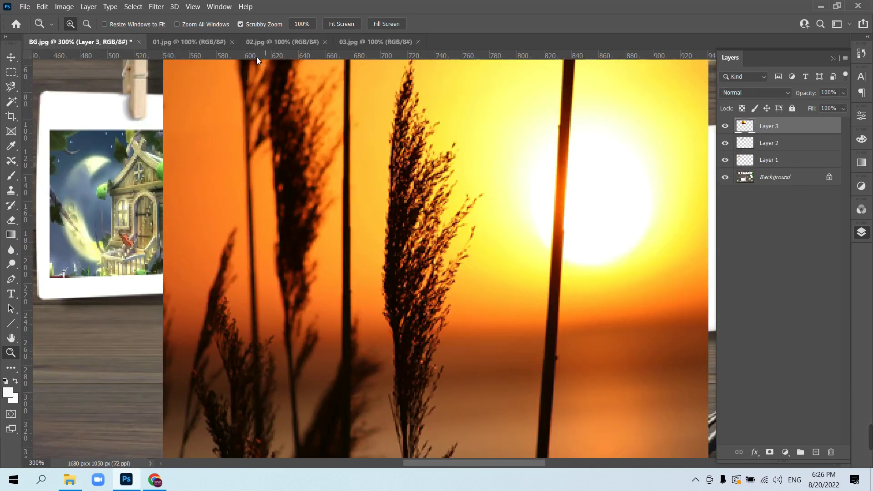
click(203, 41)
click(232, 42)
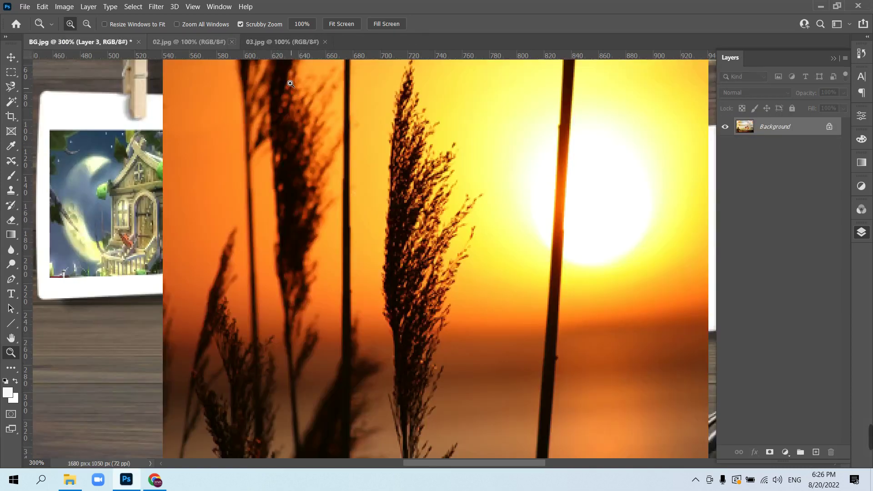
click(221, 42)
click(232, 42)
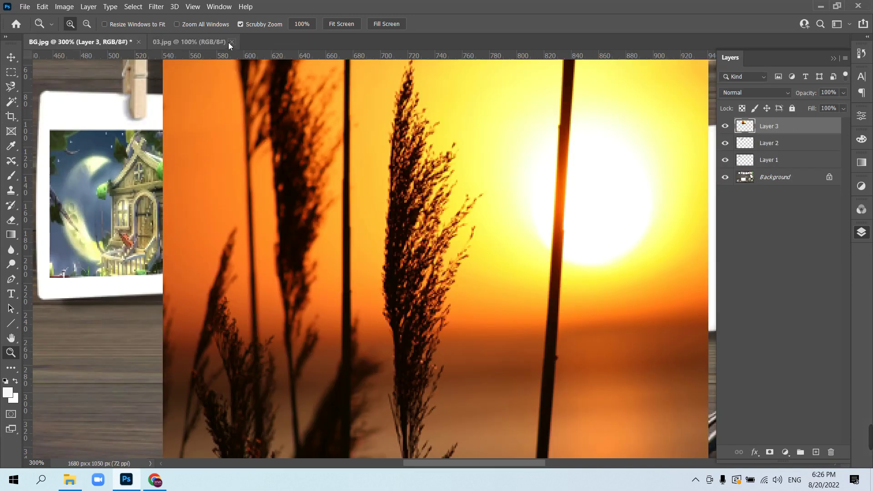
click(215, 40)
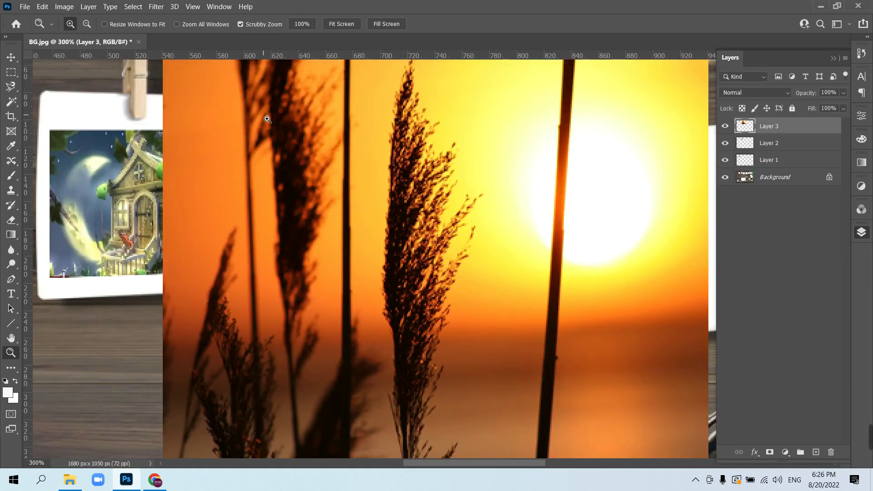
alt+click(317, 228)
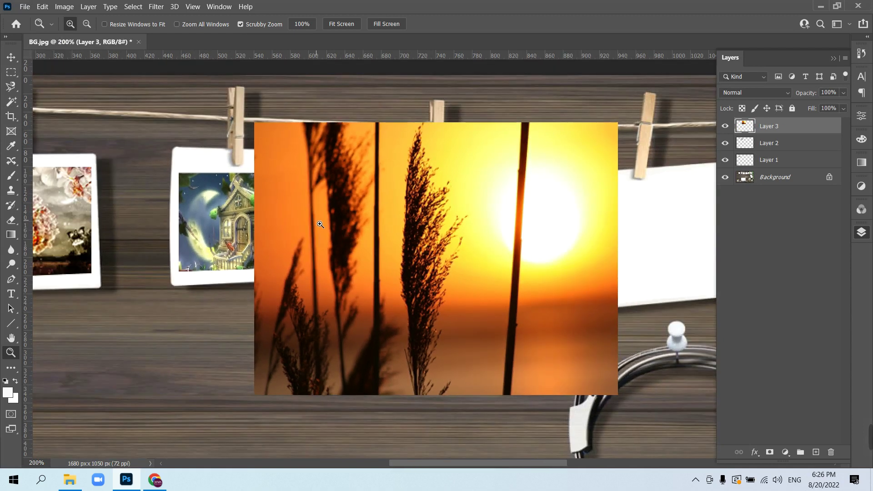
Step: Free-transform the sunset photo, shrinking and stretching it to fill the third hanging frame
key(ctrl+t)
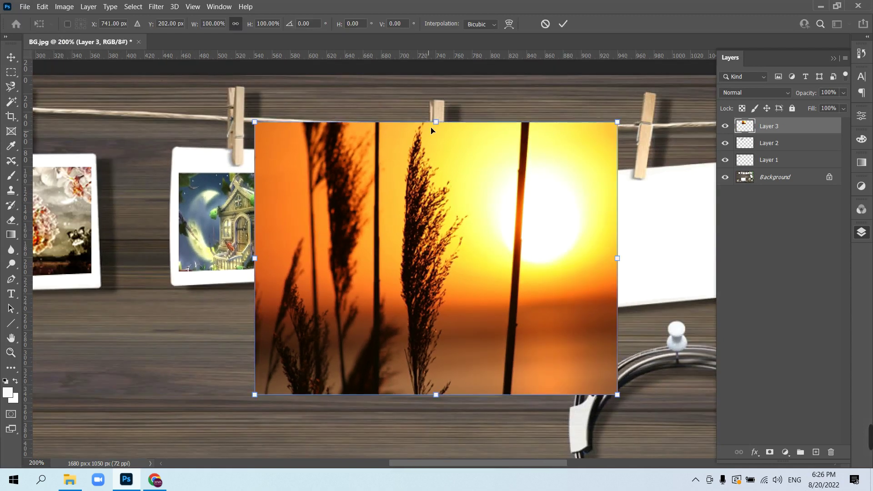
drag(431, 130, 433, 303)
mouse_move(406, 338)
mouse_down()
mouse_move(382, 222)
mouse_move(389, 222)
mouse_up()
drag(485, 239, 505, 242)
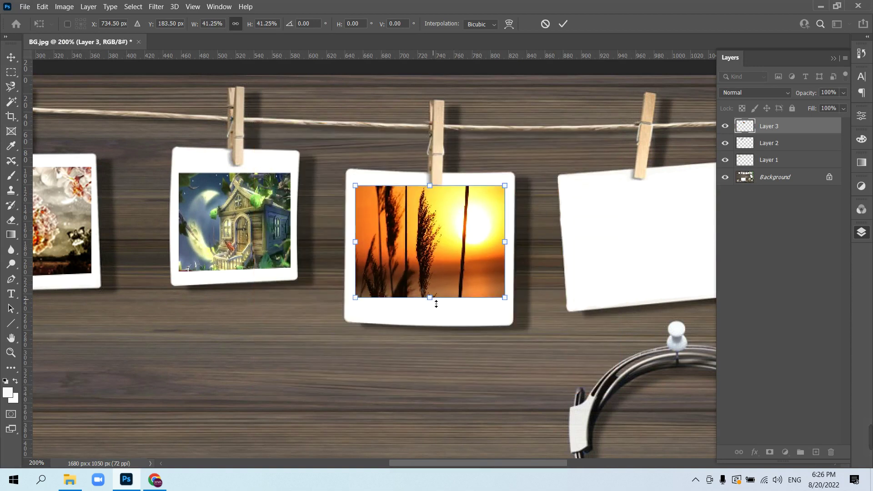
drag(434, 305, 436, 315)
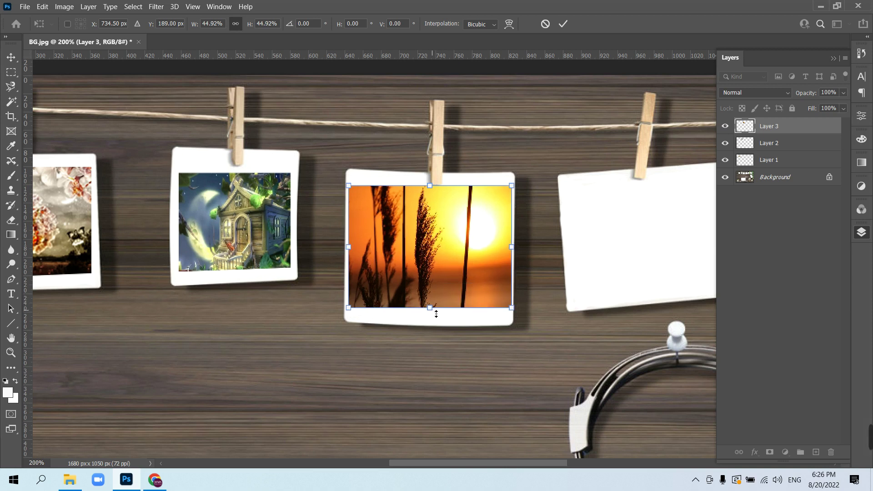
drag(435, 304, 434, 316)
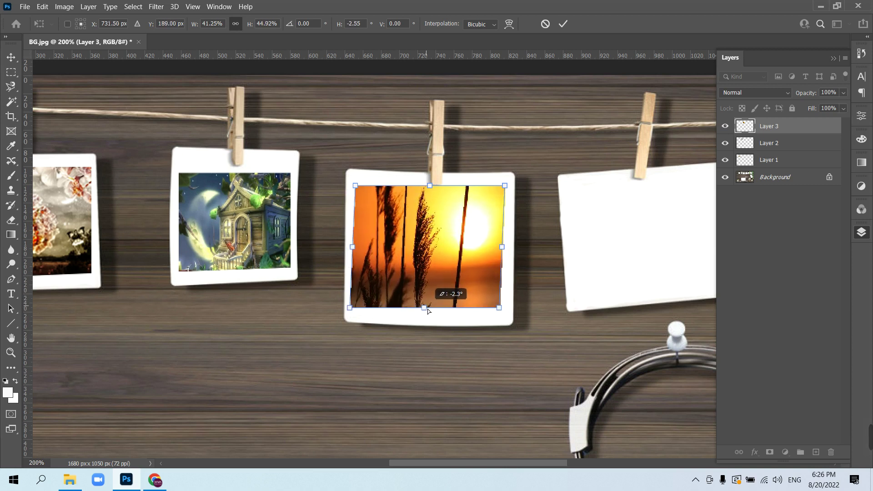
key(Return)
Step: Pan right to the remaining blank photos, then open image 04 in Photoshop
key(z)
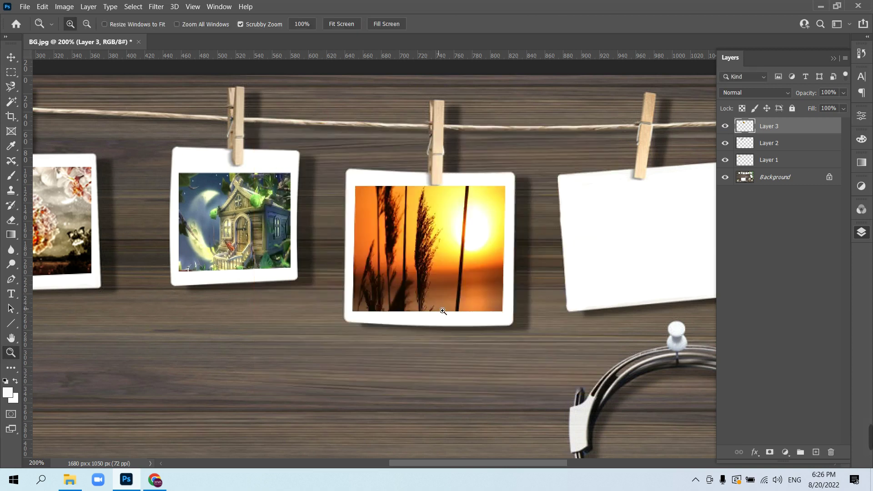
scroll(589, 282, right, 2)
scroll(571, 283, right, 2)
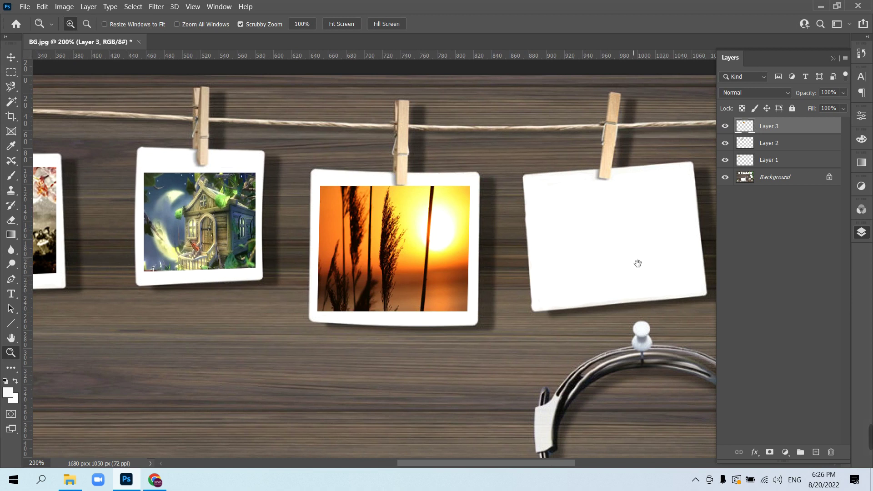
drag(638, 264, 429, 254)
mouse_move(600, 254)
mouse_down()
mouse_move(220, 250)
mouse_move(288, 248)
mouse_up()
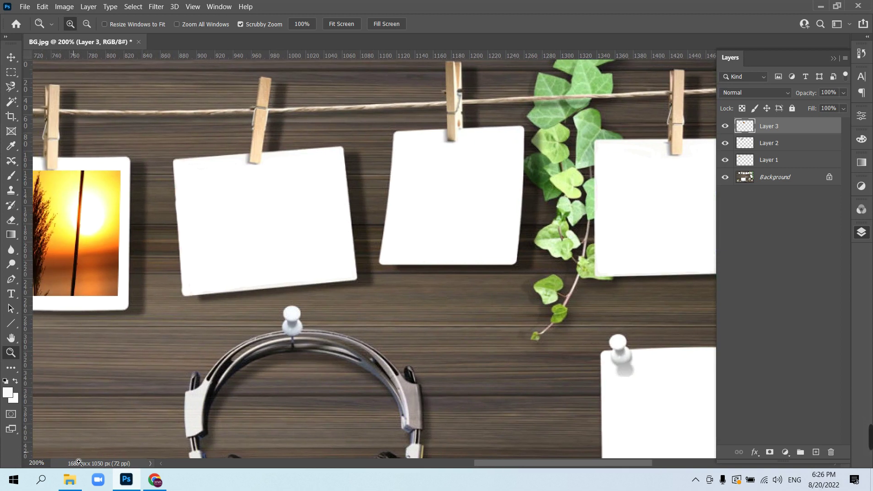
click(72, 480)
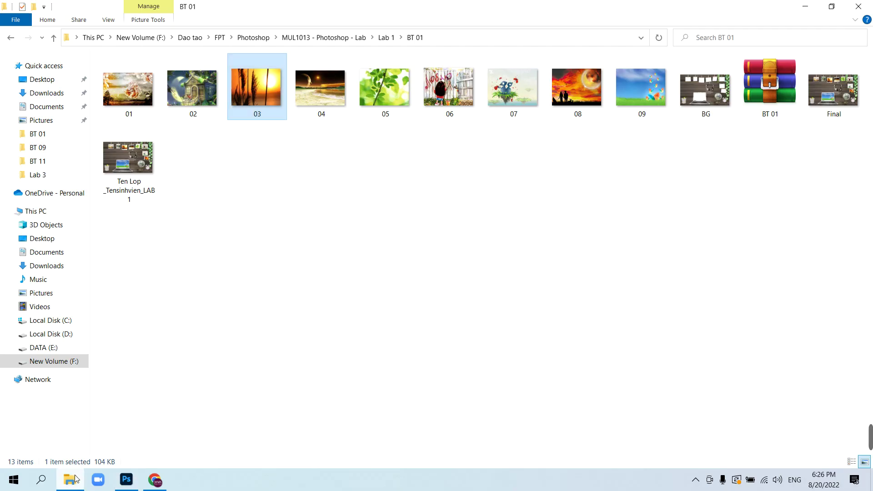
click(312, 93)
right_click(312, 93)
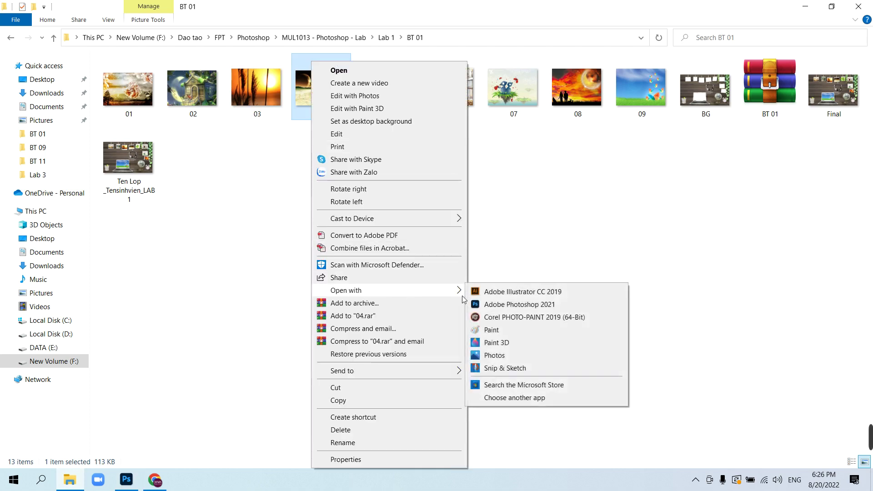
click(500, 305)
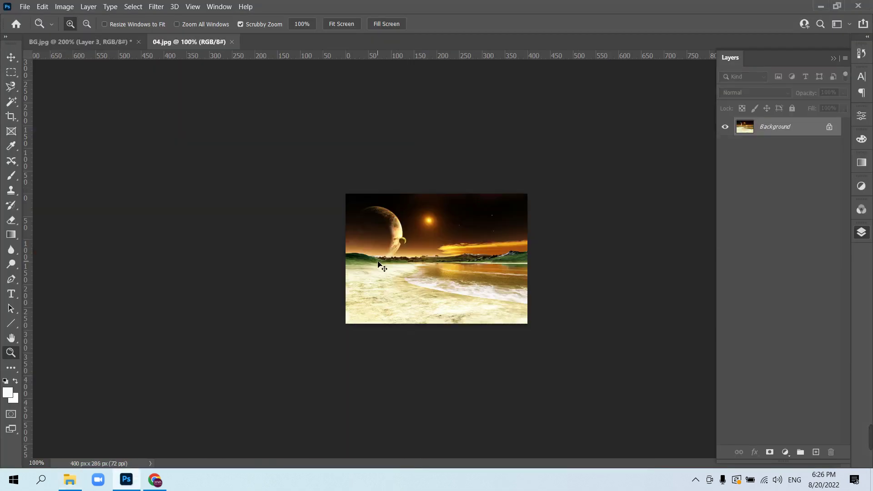
Step: Paste photo 04 into BG.jpg as Layer 4, shrink it and move it onto the tilted frame
key(ctrl+a)
click(80, 41)
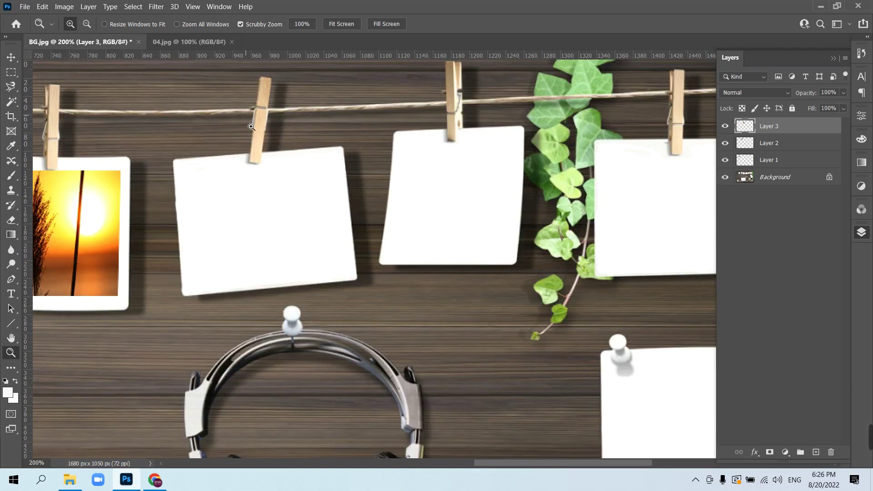
key(ctrl+v)
key(ctrl+t)
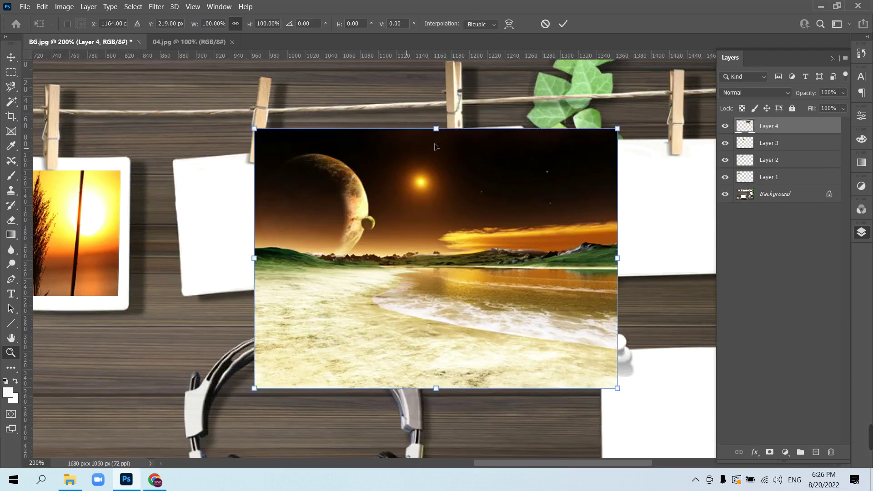
drag(437, 128, 436, 260)
drag(433, 305, 287, 213)
Step: Narrow the beach picture to 43.53% width and skew its corners to match the frame
drag(364, 233, 356, 233)
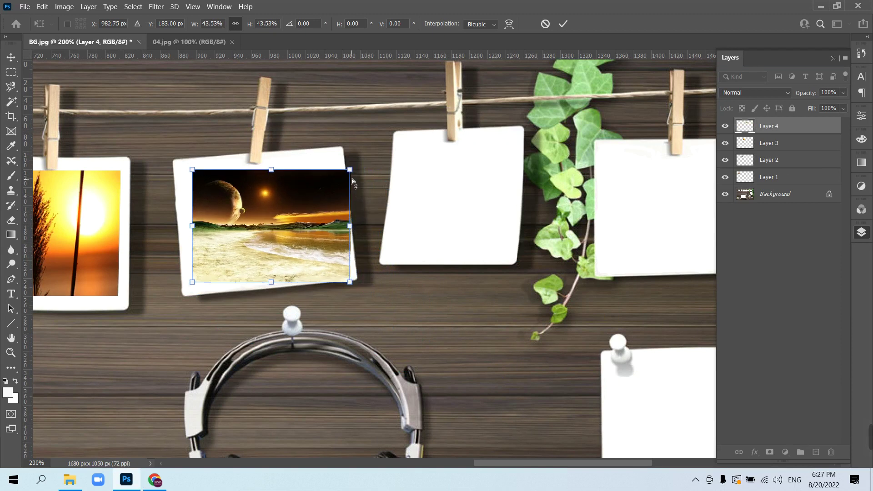
drag(352, 171, 337, 162)
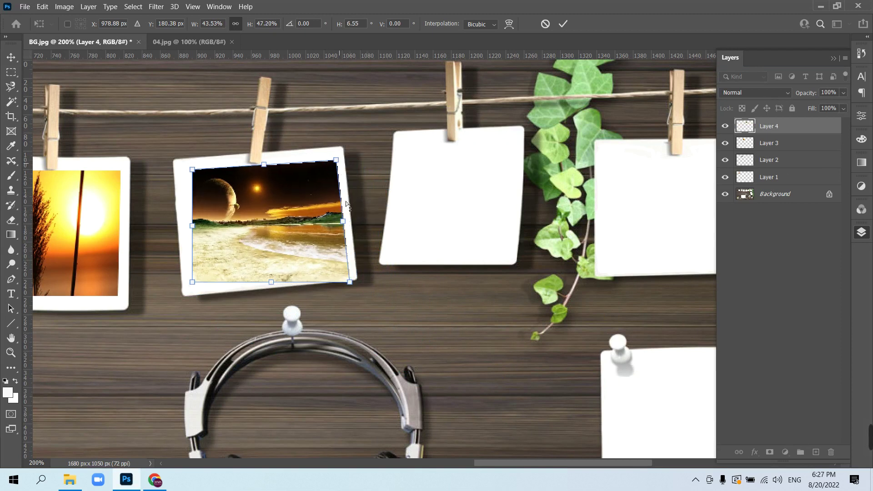
drag(350, 283, 350, 272)
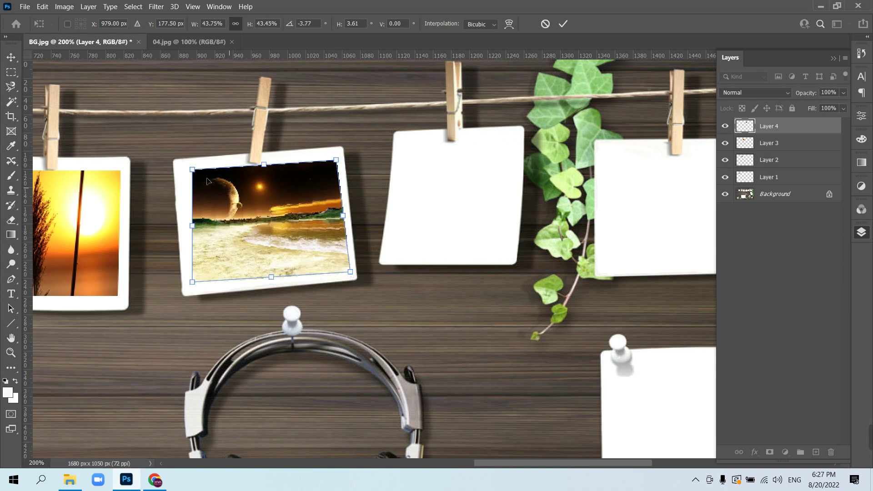
drag(196, 173, 188, 177)
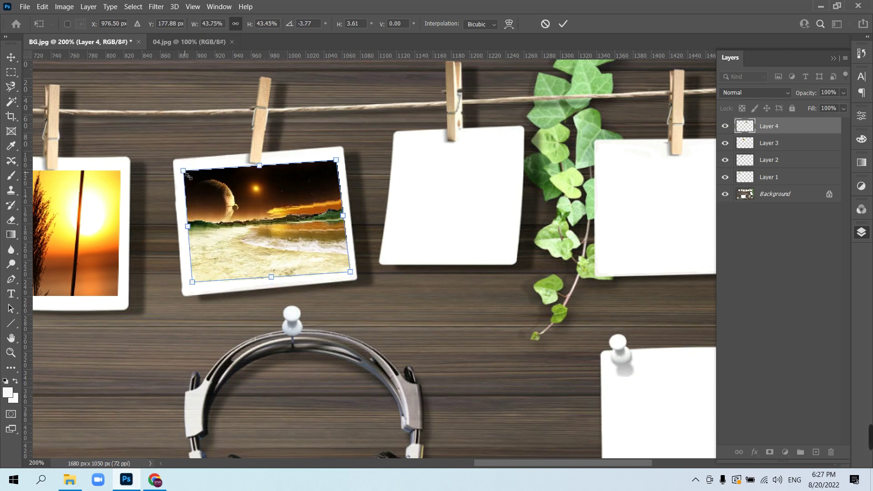
key(Return)
Step: Open image 05 from the BT 01 folder in Photoshop
key(z)
click(69, 479)
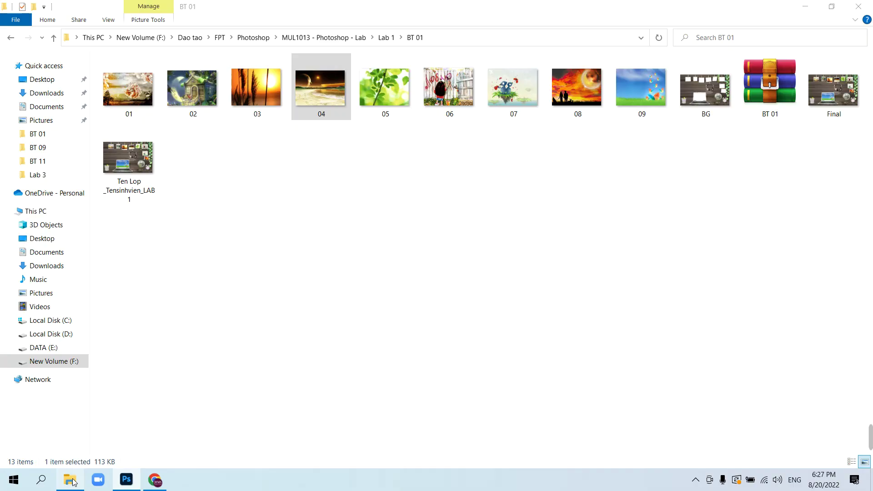
click(375, 94)
right_click(376, 94)
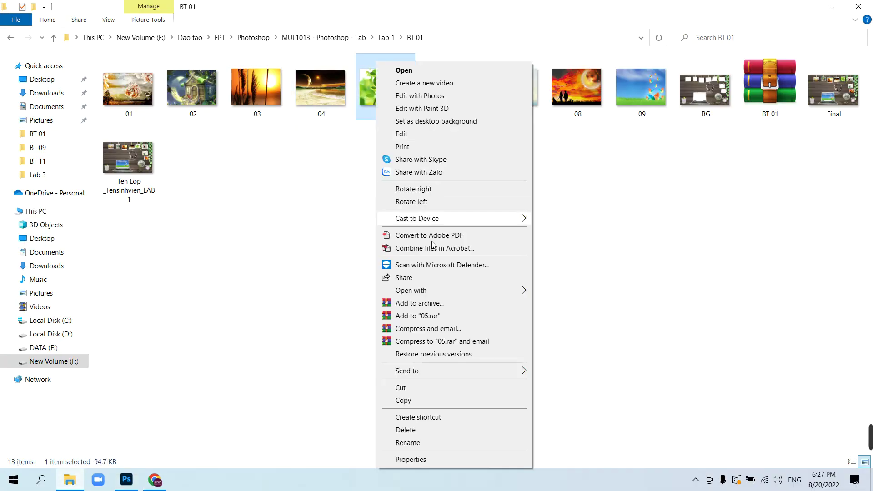
mouse_move(411, 291)
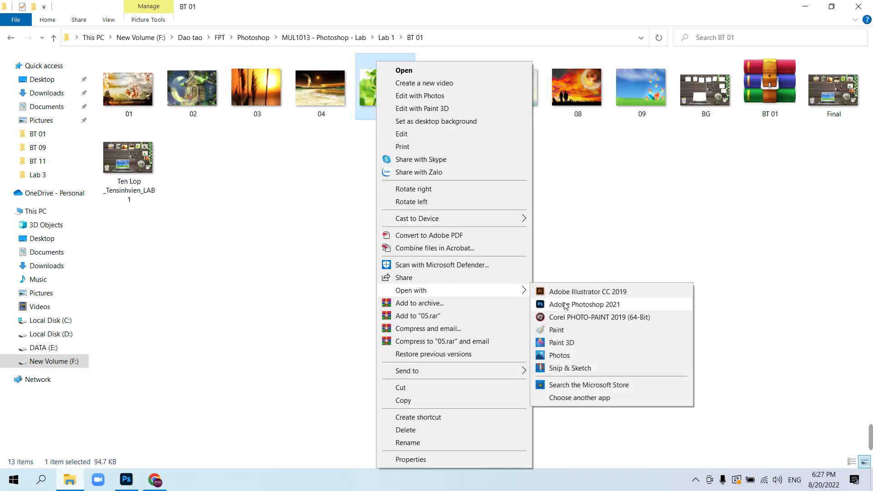
click(555, 302)
Step: Paste the leaves photo into BG.jpg as Layer 5, scaled and skewed onto the next frame
key(ctrl+a)
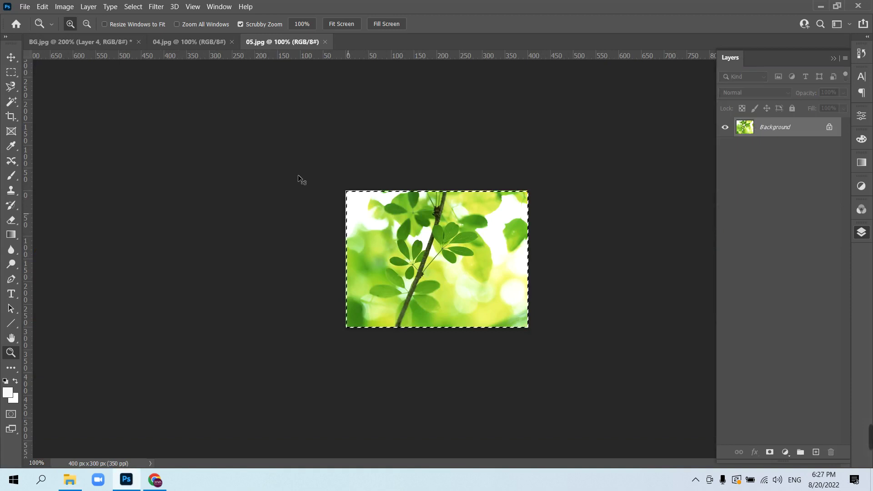
key(ctrl+c)
click(116, 42)
key(ctrl+v)
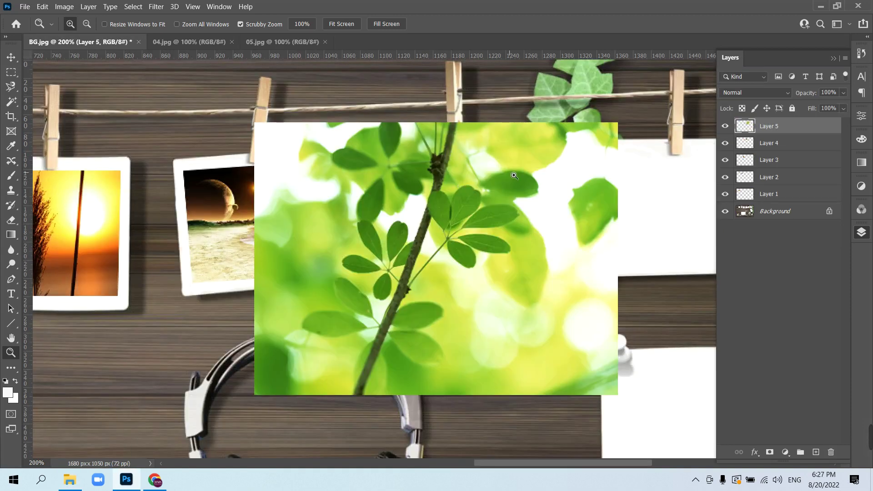
key(ctrl+t)
mouse_move(436, 122)
mouse_down()
mouse_move(436, 267)
mouse_move(447, 195)
mouse_move(473, 145)
mouse_up()
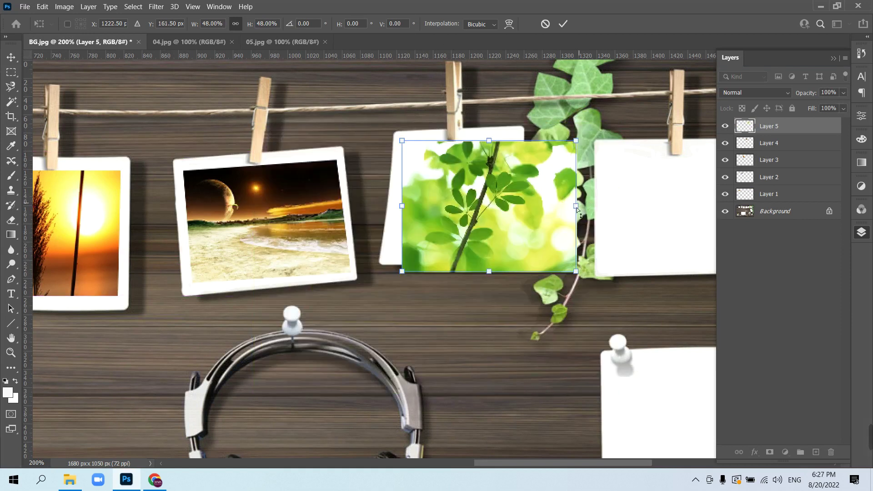
drag(576, 206, 518, 200)
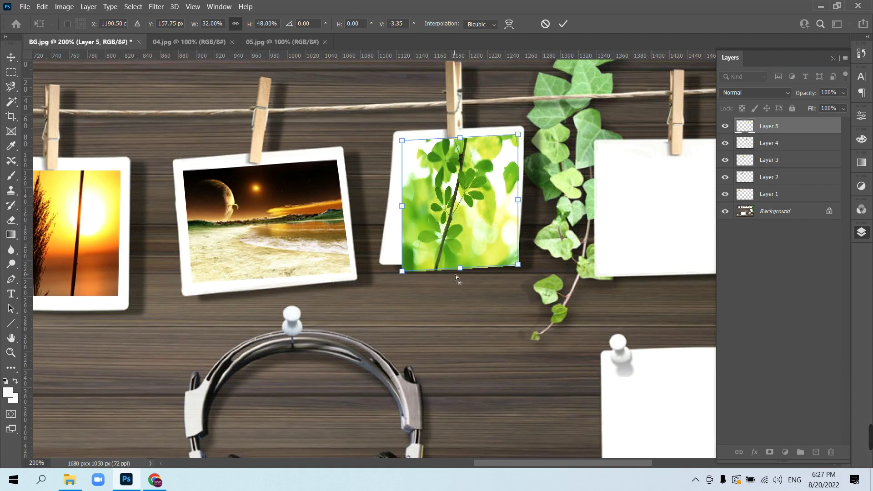
drag(461, 268, 511, 260)
key(Return)
Step: Pan to the ivy and remaining blank photos, then open image 06 in Photoshop
key(z)
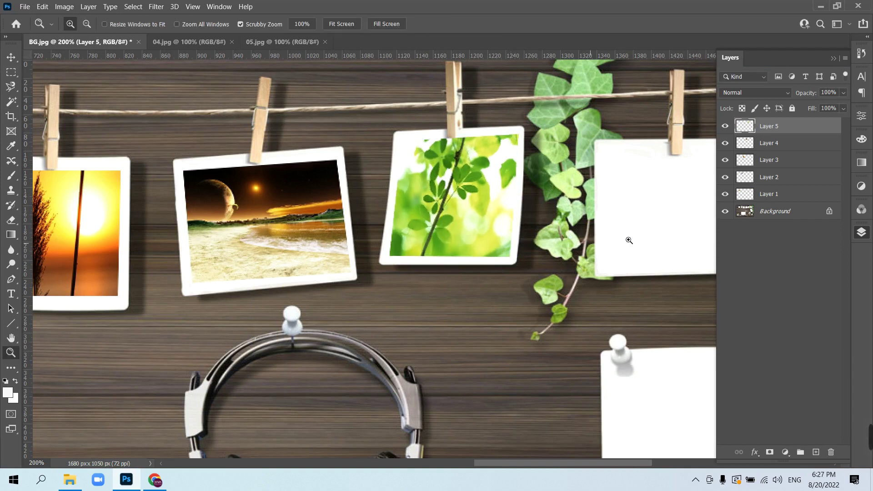
drag(628, 238, 275, 219)
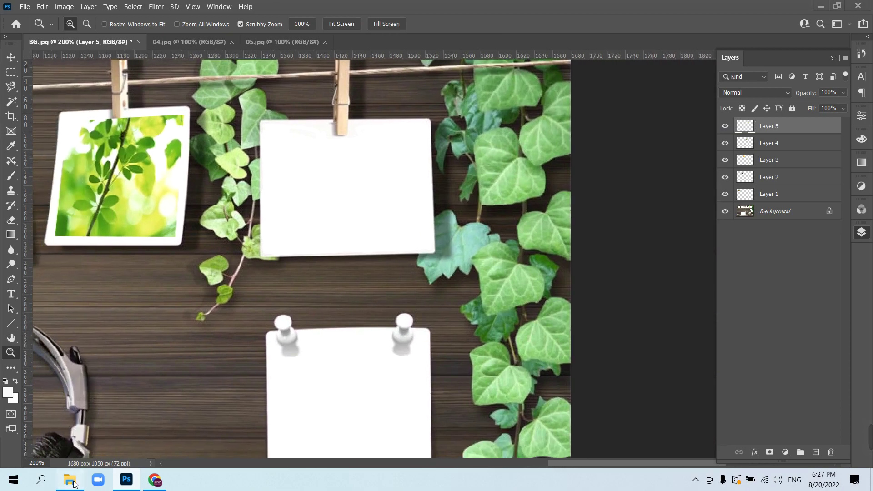
click(70, 480)
click(453, 98)
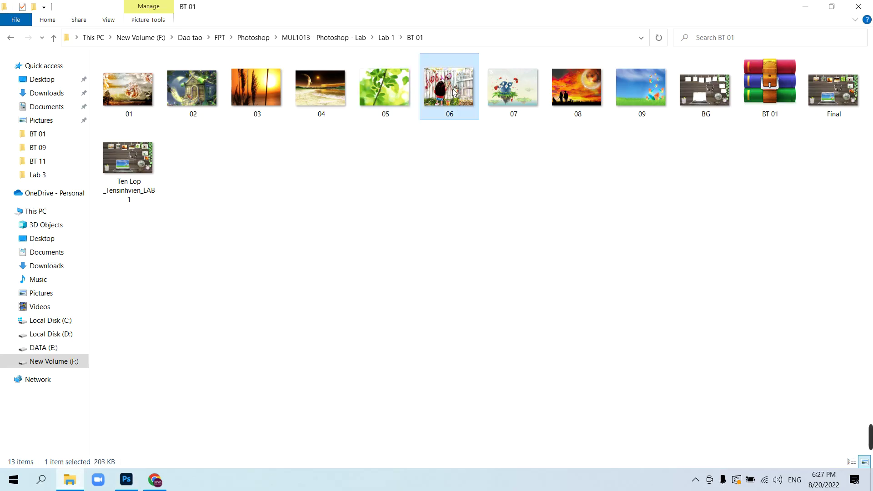
right_click(454, 98)
mouse_move(566, 297)
click(637, 304)
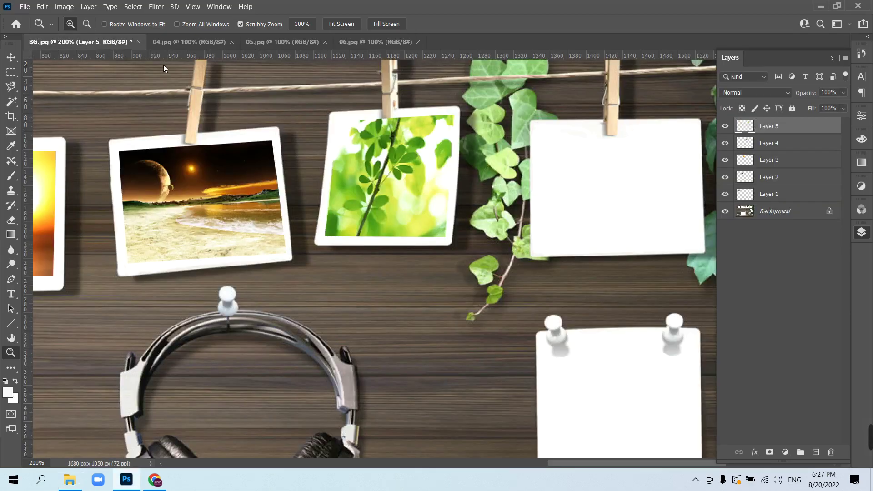
Step: Bring in photo 06, shrink it to about 46% and fit it to its hanging frame
mouse_move(288, 149)
mouse_down()
mouse_move(618, 223)
mouse_move(465, 208)
mouse_up()
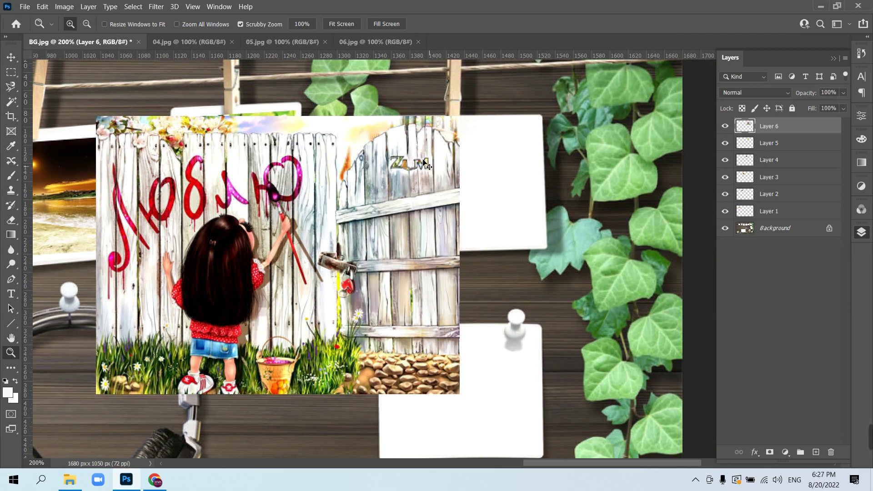
key(ctrl+t)
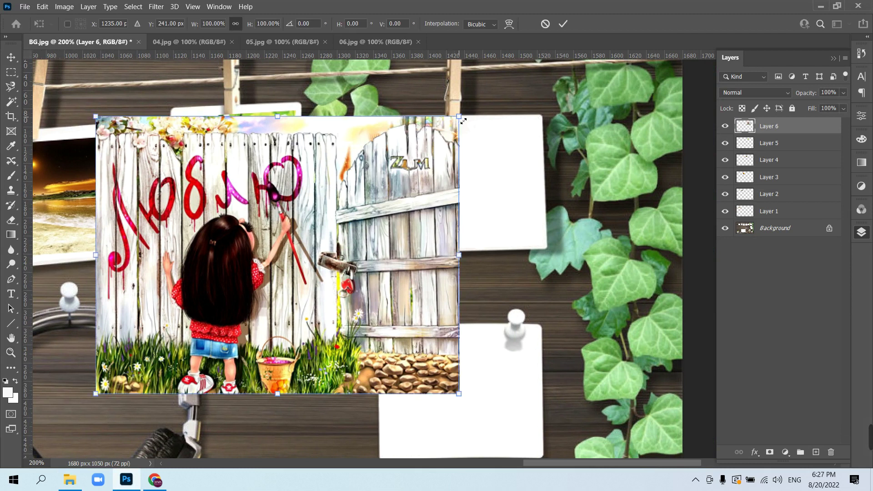
drag(464, 121, 264, 273)
drag(209, 332, 494, 192)
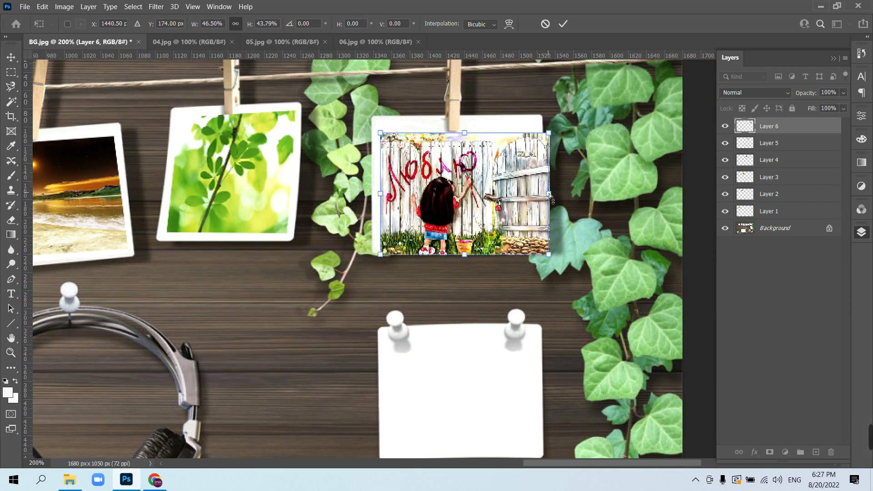
drag(549, 194, 532, 190)
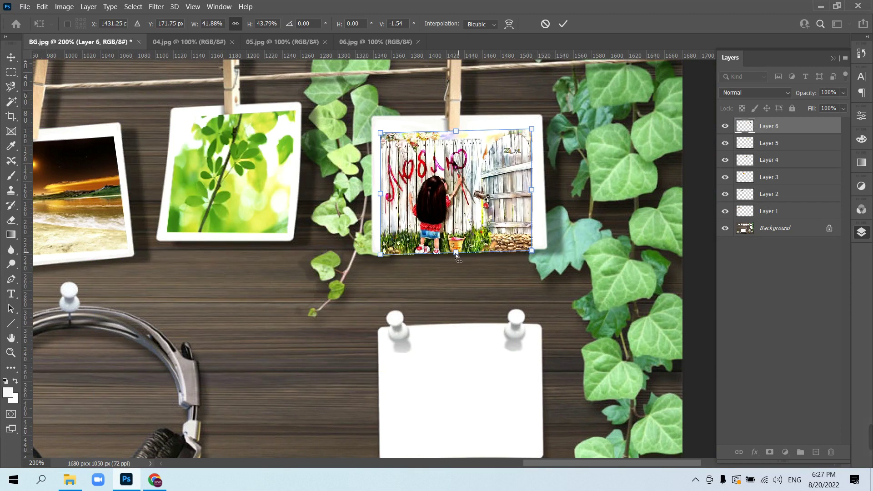
drag(456, 253, 459, 245)
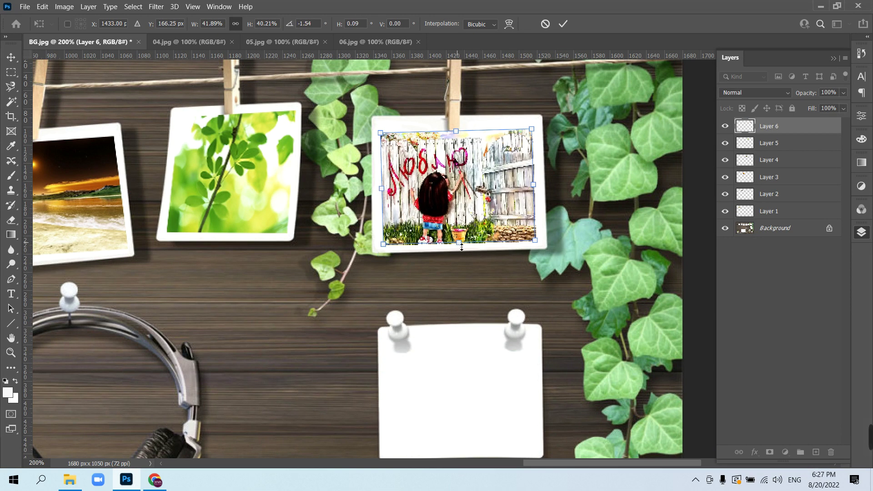
key(Return)
key(z)
Step: Bring photo 07 from the source photos folder into the collage
scroll(461, 239, down, 2)
scroll(462, 238, down, 2)
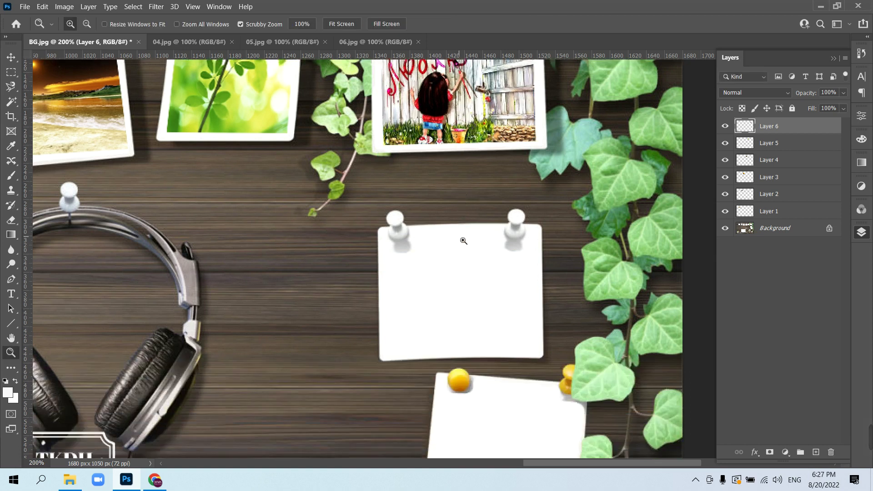
scroll(464, 241, down, 2)
scroll(463, 242, down, 2)
click(69, 480)
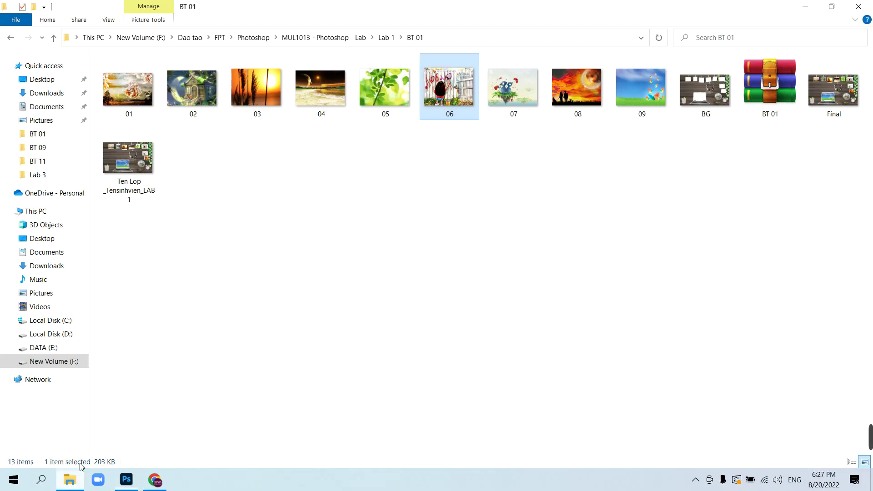
click(497, 101)
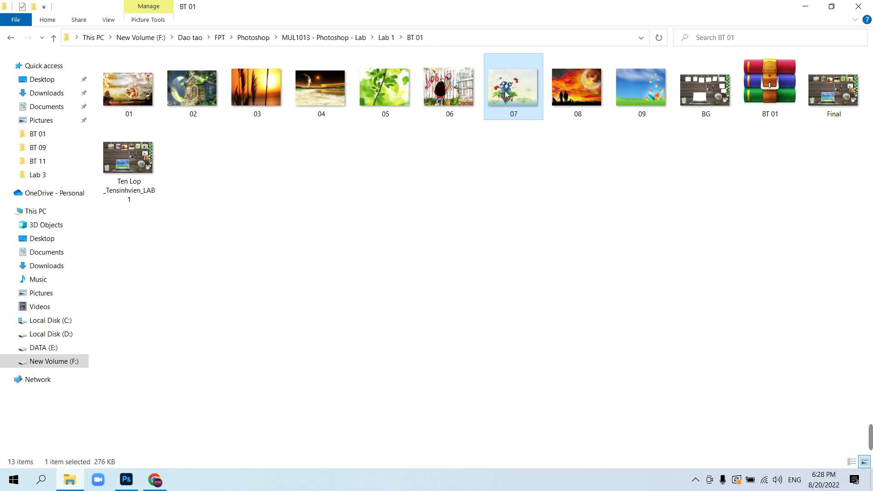
mouse_move(506, 94)
mouse_down()
mouse_move(125, 483)
mouse_move(447, 215)
mouse_up()
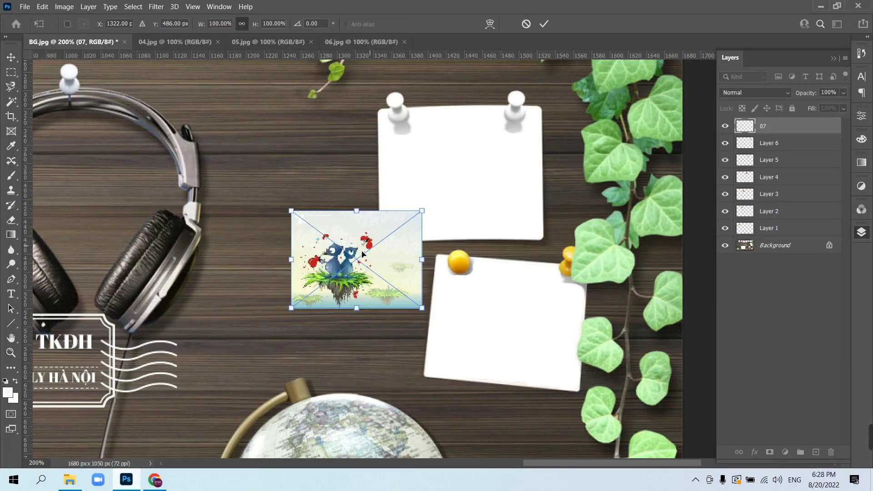
Step: Stretch photo 07 across the upper pinned note, then pick photo 08 from the folder
drag(363, 254, 483, 177)
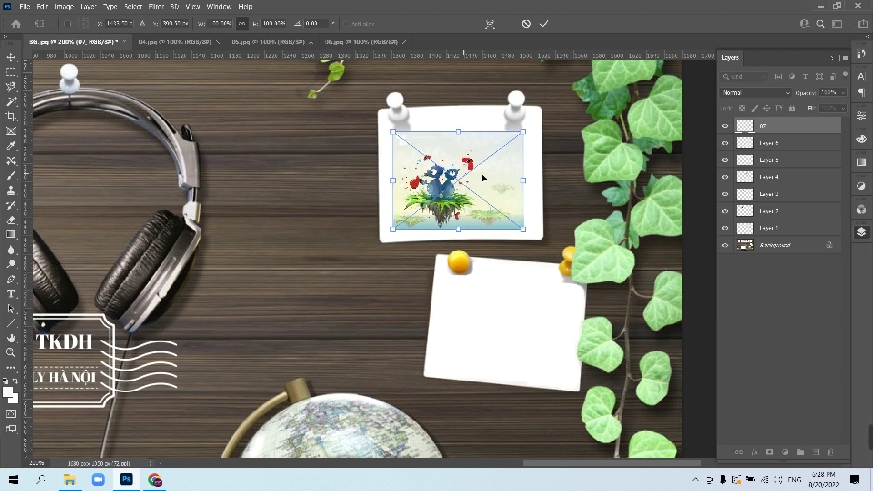
drag(523, 181, 530, 179)
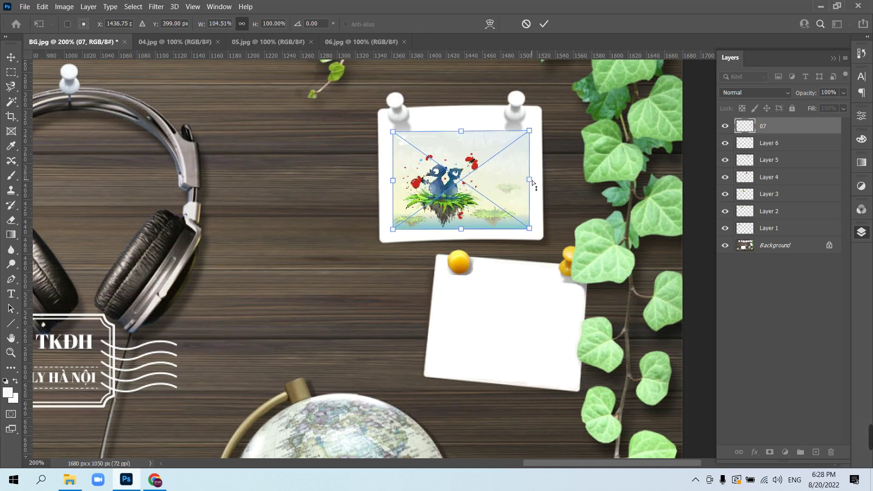
key(Return)
key(z)
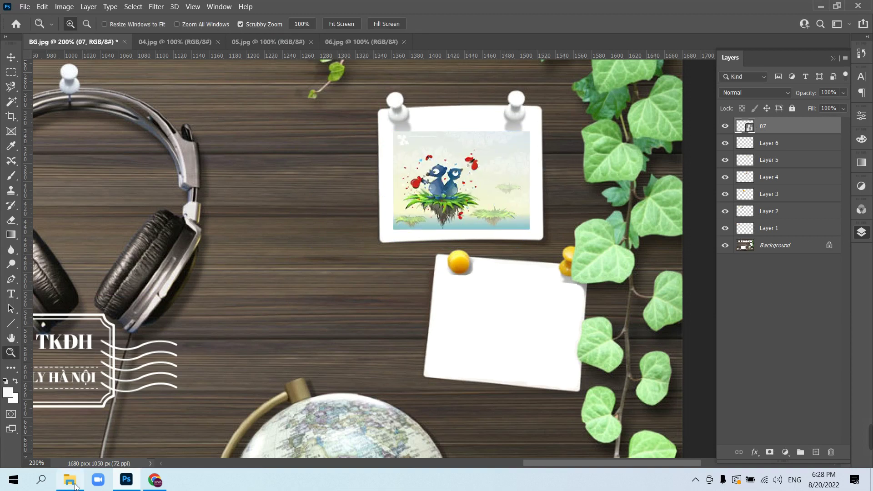
click(73, 482)
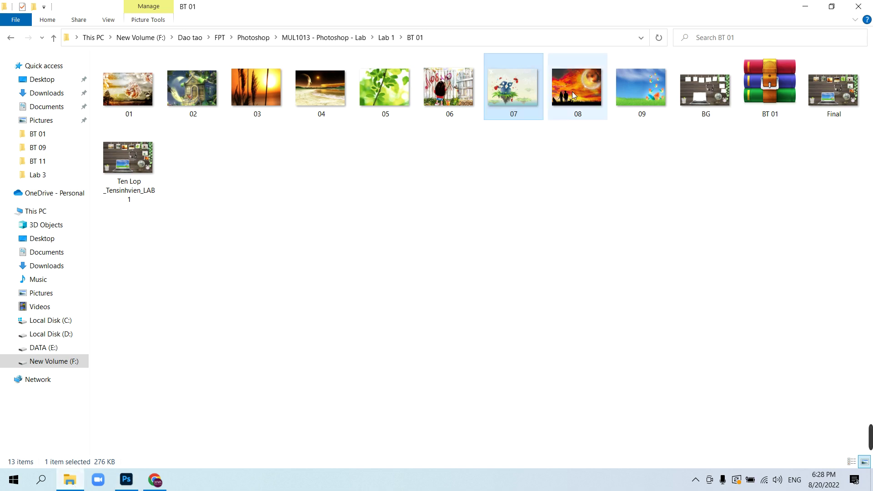
drag(573, 95, 128, 486)
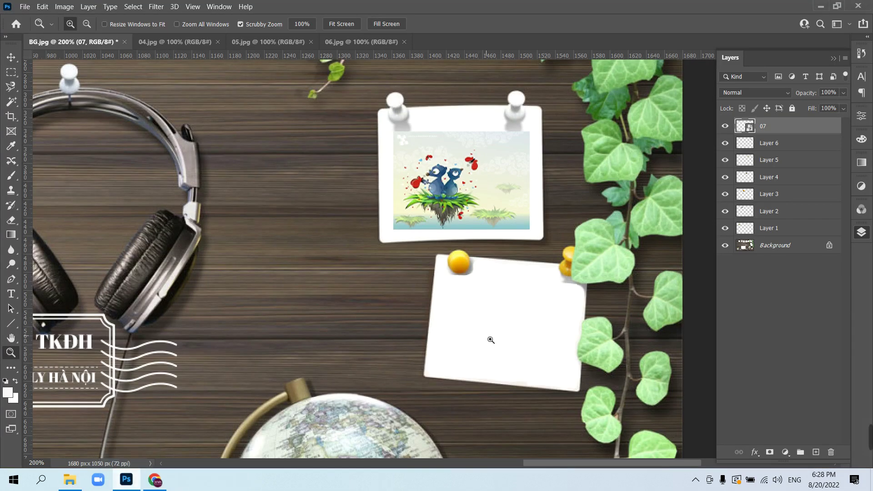
Step: Drop photo 08 over the laptop and pull its corners to fill the screen
drag(129, 485, 491, 340)
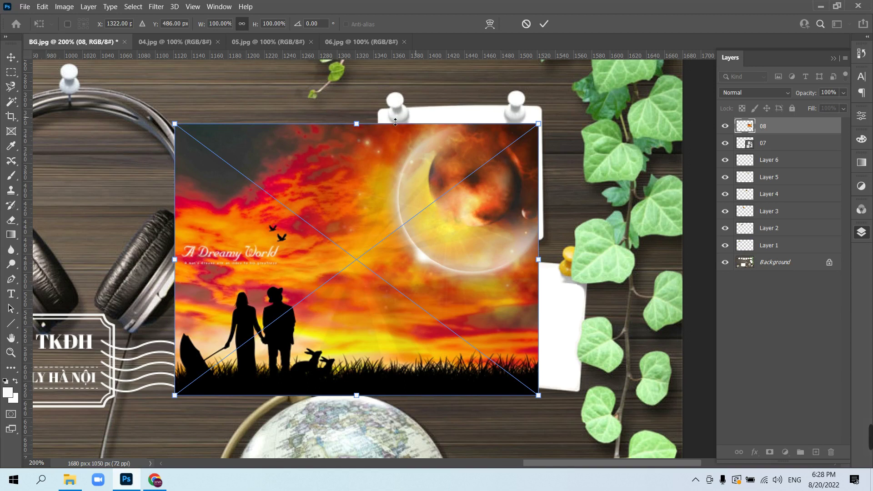
mouse_move(314, 287)
mouse_down()
mouse_move(486, 213)
mouse_move(289, 305)
mouse_up()
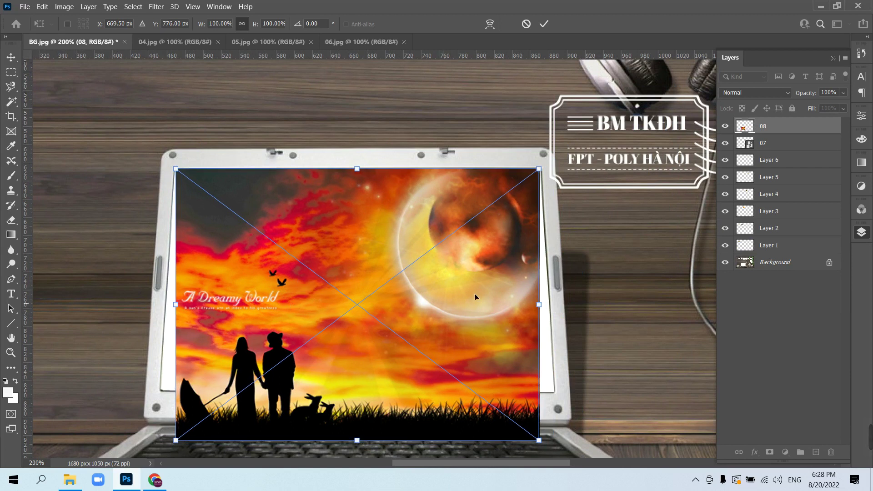
drag(540, 440, 554, 392)
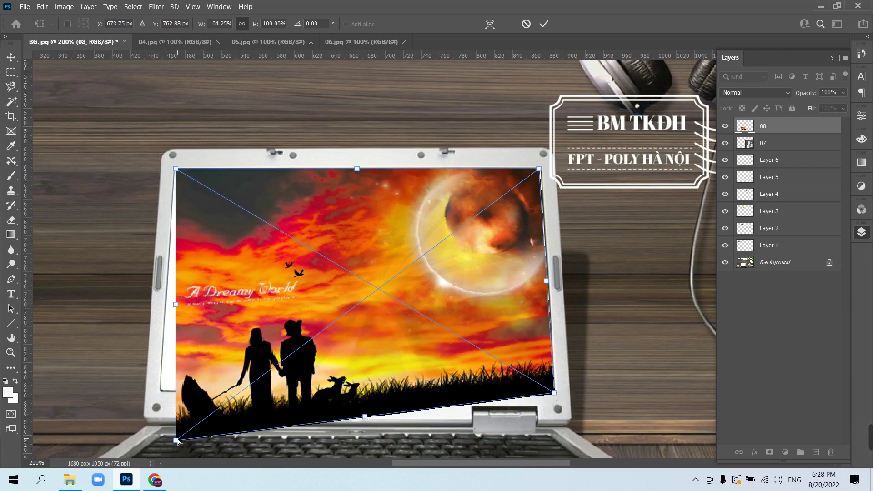
drag(177, 441, 161, 392)
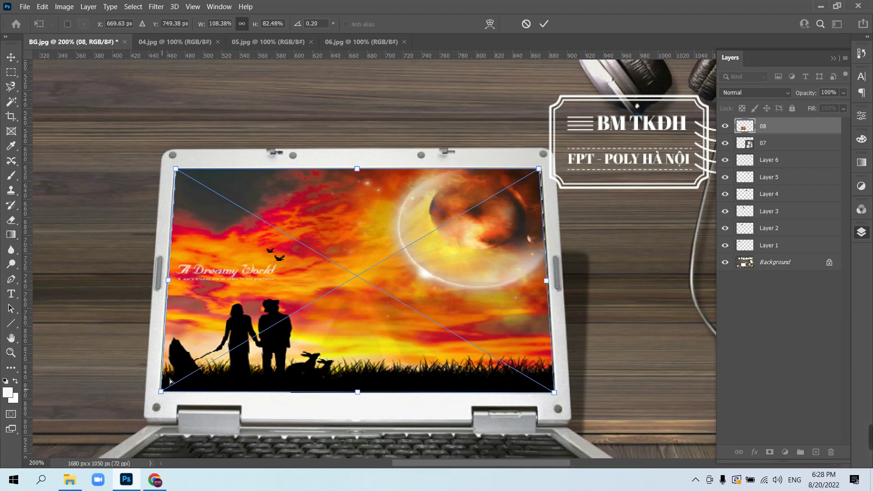
drag(175, 170, 174, 171)
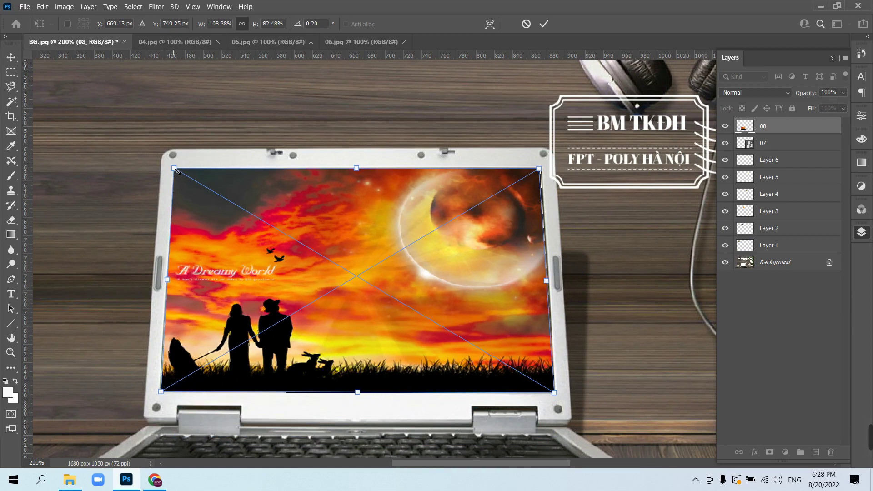
key(Return)
key(z)
drag(601, 213, 428, 301)
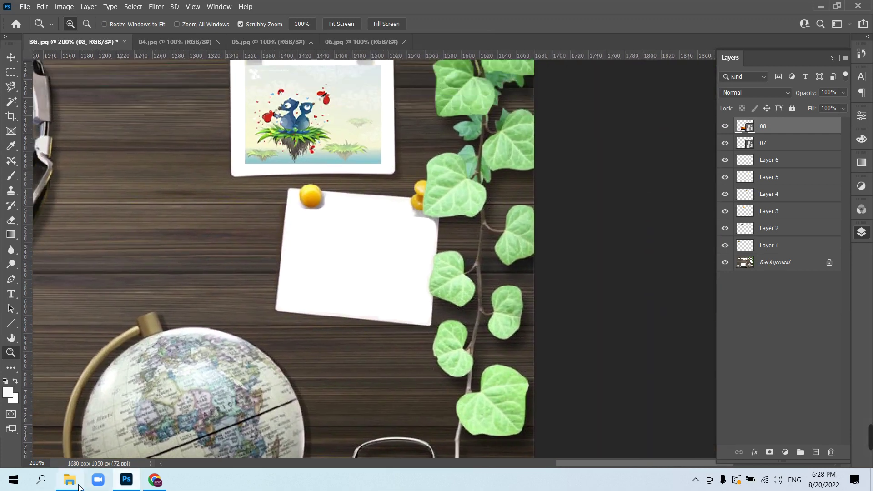
Step: Scale, narrow and tilt photo 09 onto the yellow-pinned note, then zoom out to see the whole collage
click(70, 482)
mouse_move(635, 92)
mouse_down()
mouse_move(130, 489)
mouse_move(395, 307)
mouse_up()
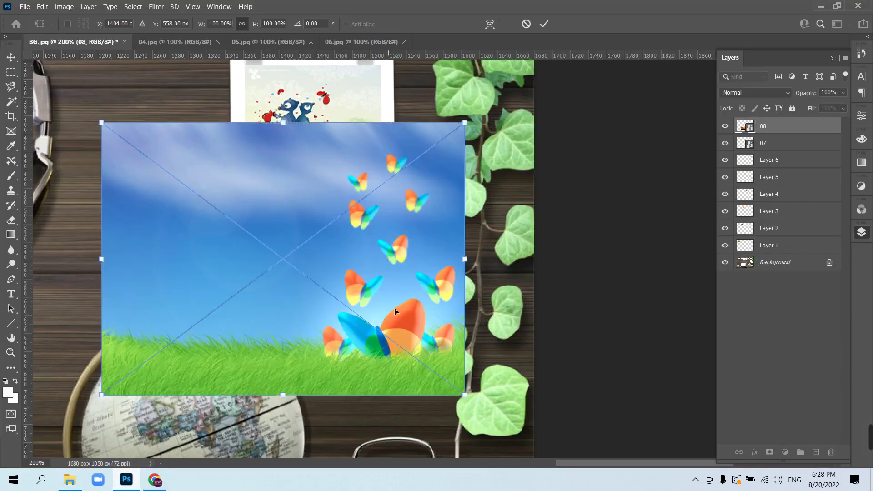
mouse_move(466, 124)
mouse_down()
mouse_move(278, 263)
mouse_move(449, 226)
mouse_up()
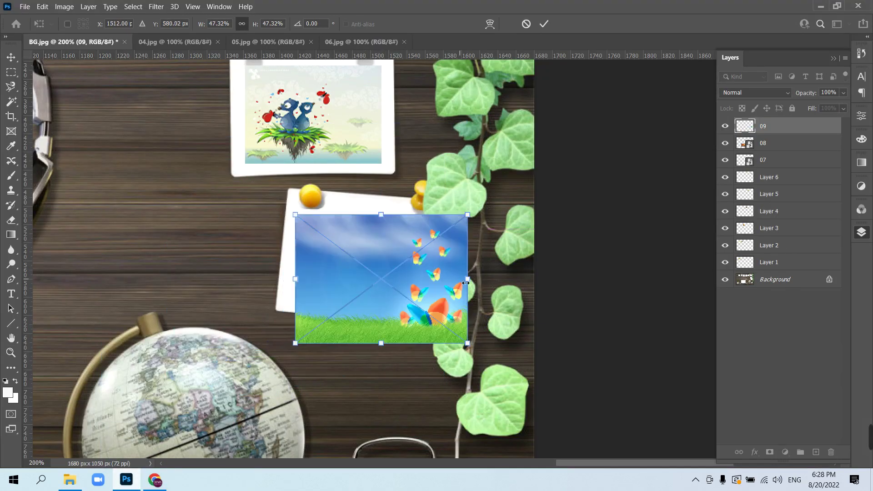
drag(472, 284, 430, 291)
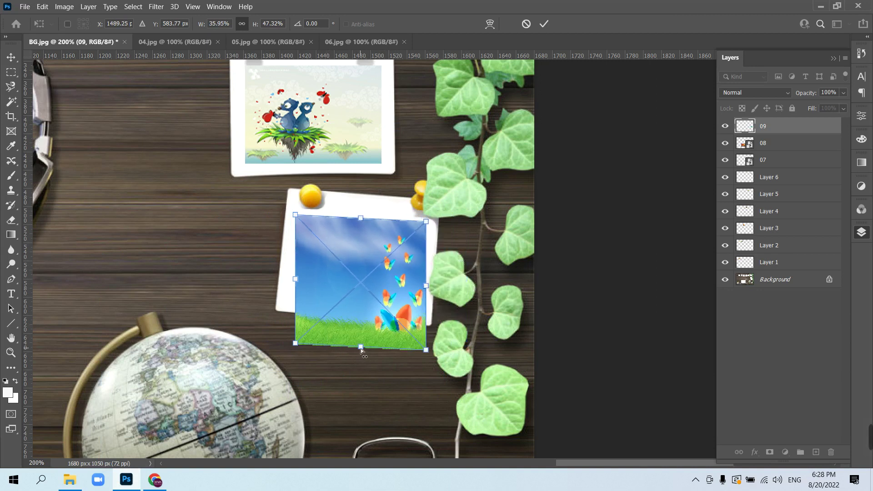
drag(361, 350, 353, 311)
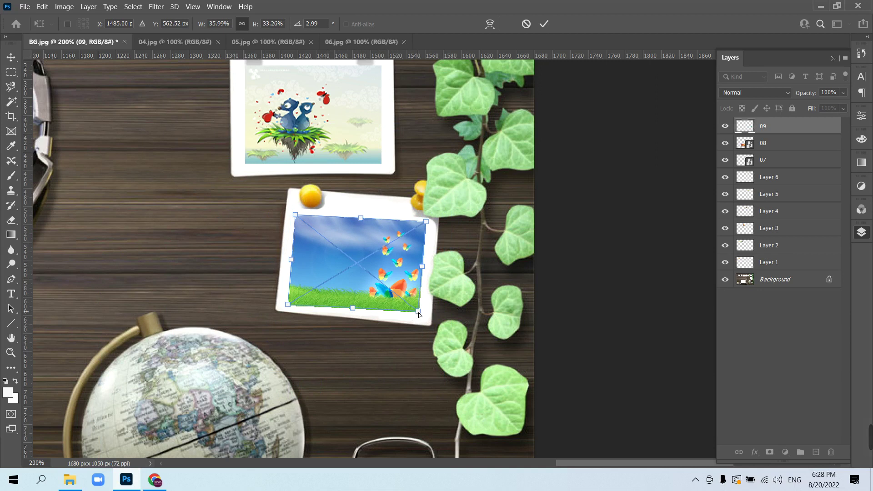
drag(419, 314, 421, 317)
key(Return)
key(z)
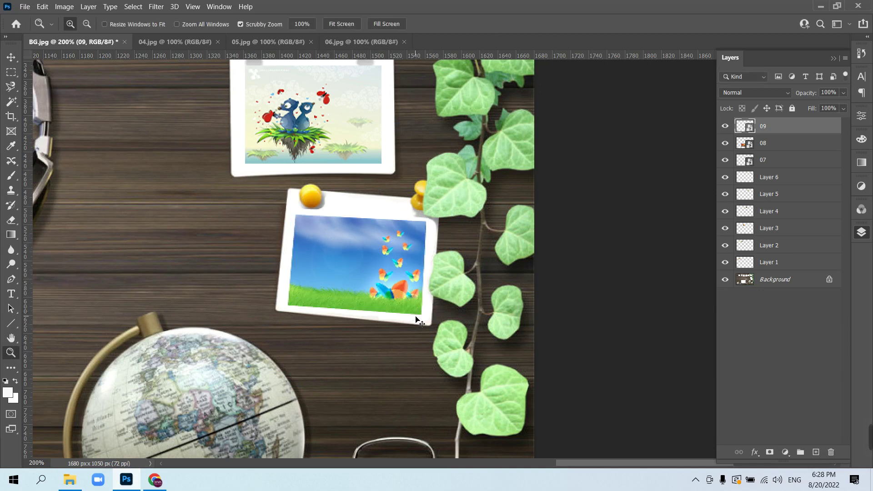
key(ctrl+minus)
key(ctrl+minus)
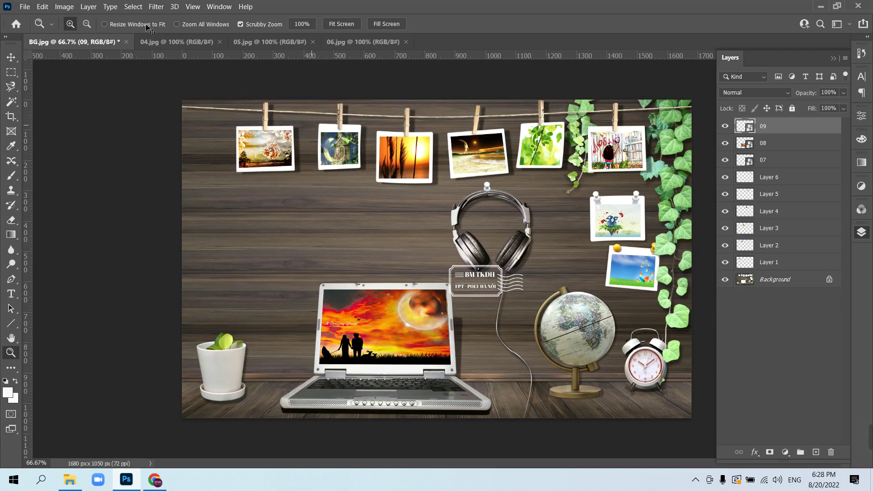
Step: Save the collage as Bài Lab 1 Photoshop Fpoly.psd in a new Desktop folder Bai 1
click(24, 8)
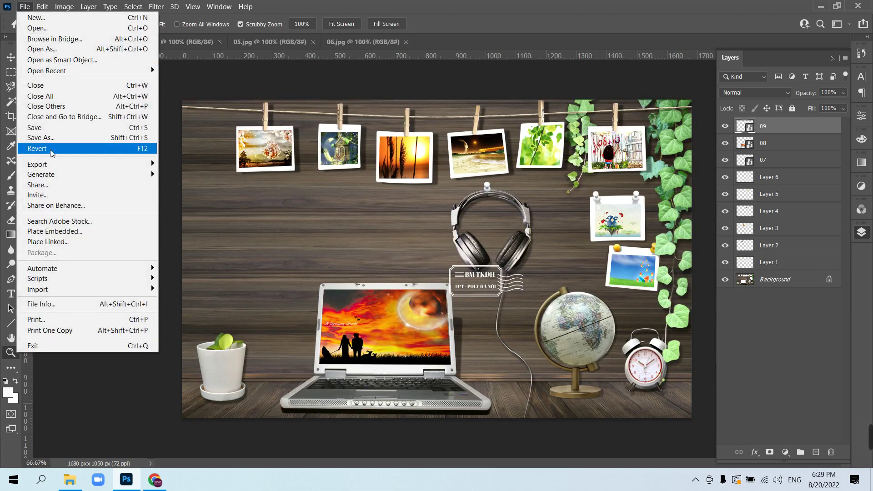
click(51, 130)
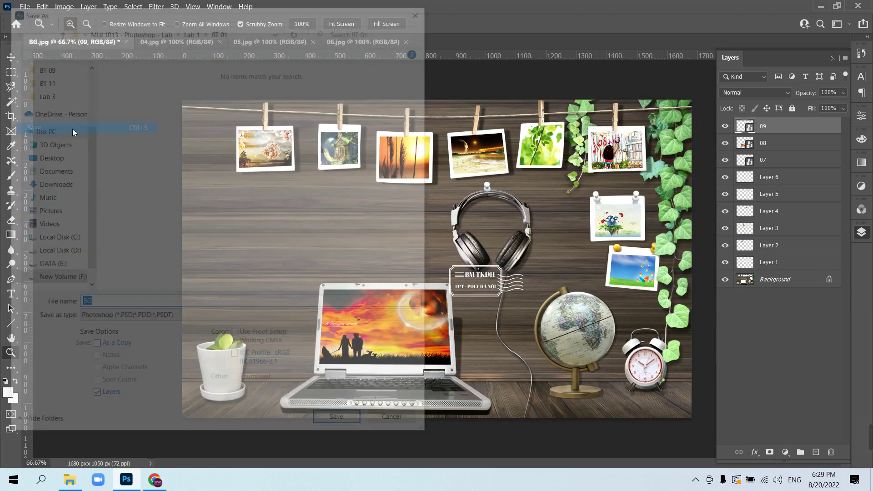
scroll(45, 93, up, 3)
click(46, 89)
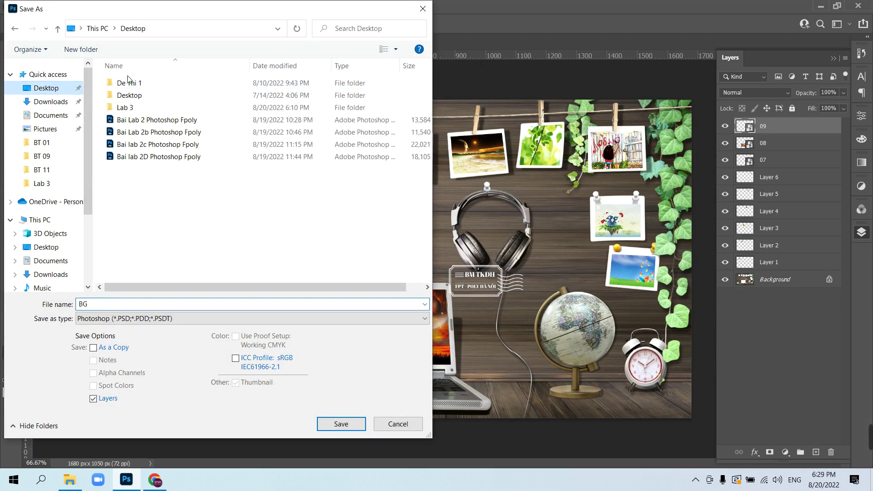
click(75, 51)
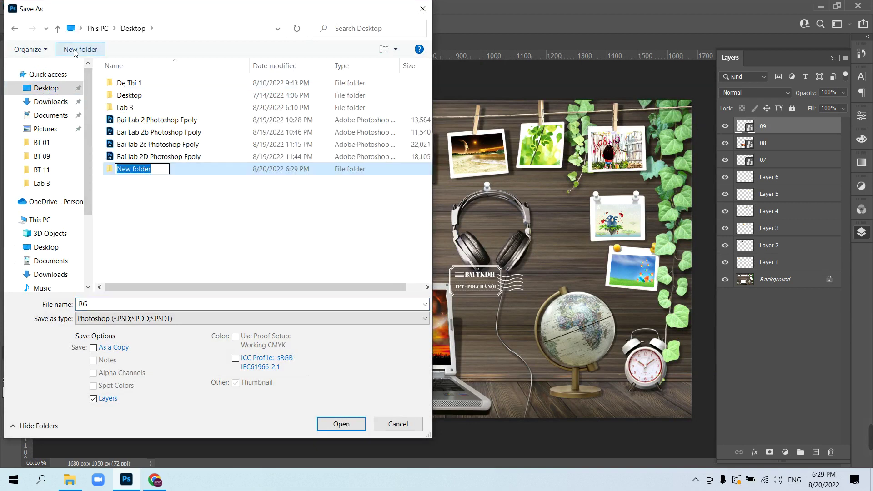
text(Bai)
key(Return)
key(Return)
text(ai Lab 1 Photoshop Fpoly)
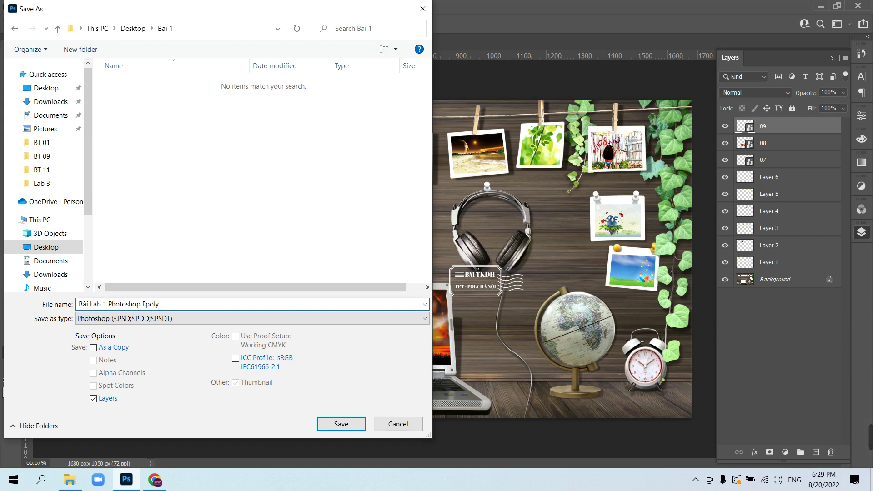
key(Return)
key(Return)
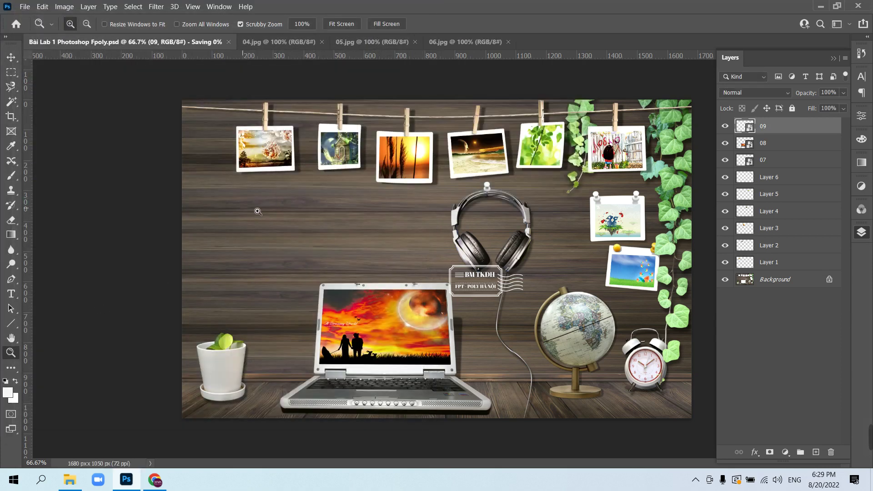
Step: Close the leftover 04, 05 and 06 photo documents
click(270, 41)
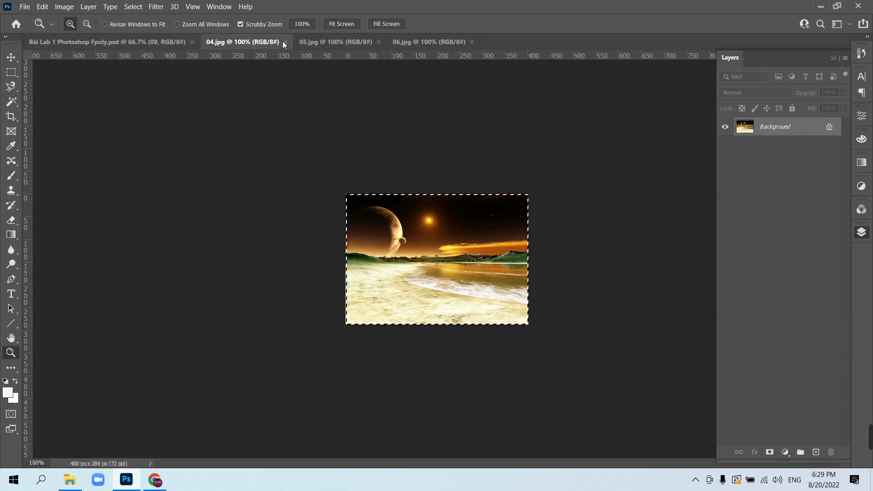
click(286, 42)
click(286, 42)
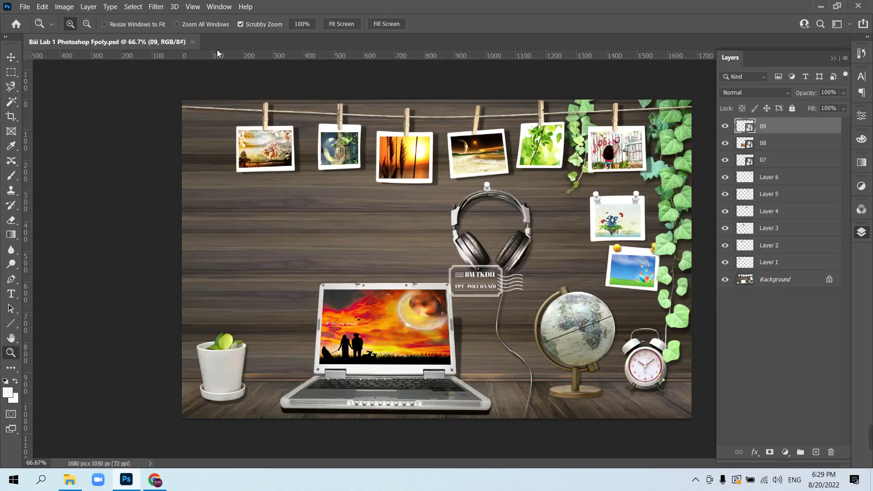
Step: Save a JPEG copy of the collage at Maximum quality 12
click(25, 7)
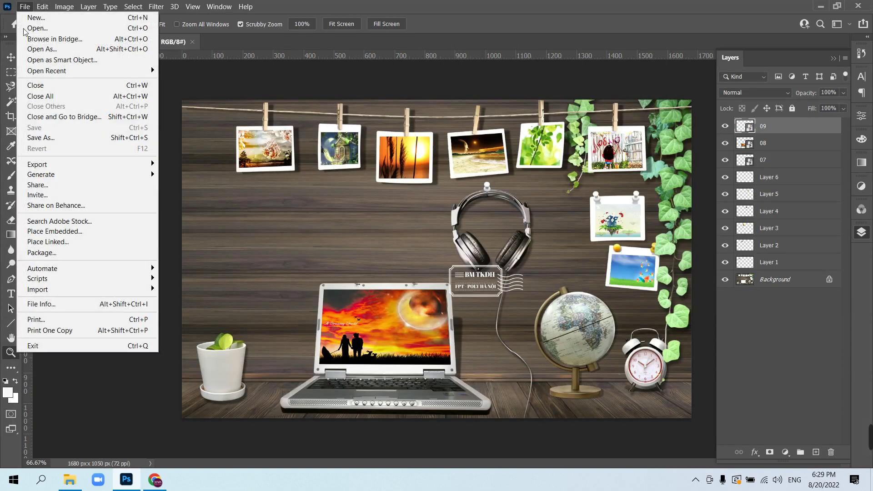
click(40, 137)
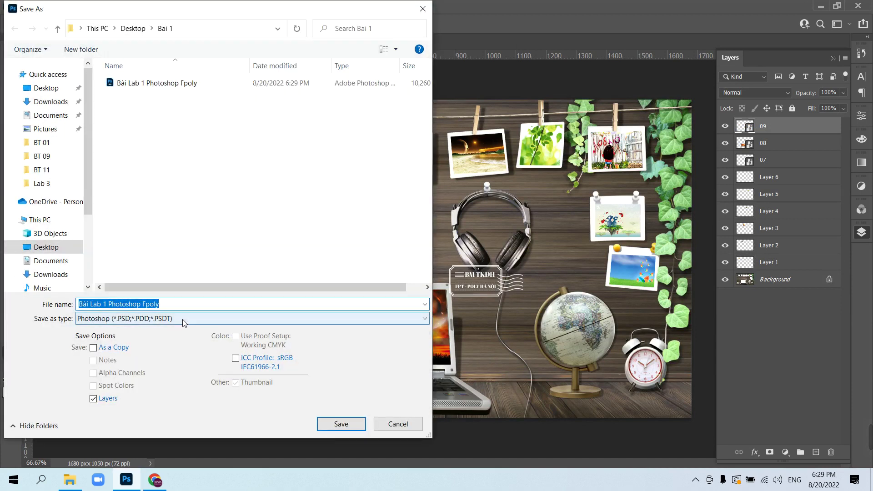
click(185, 319)
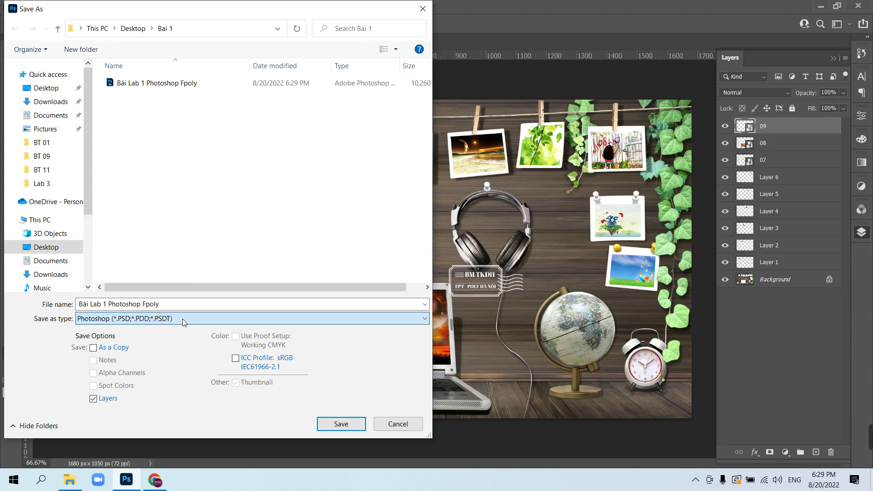
click(184, 320)
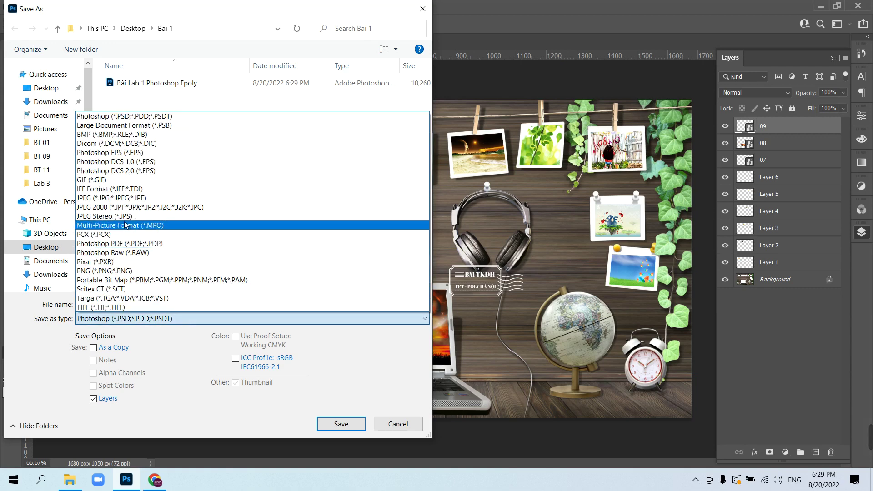
click(110, 199)
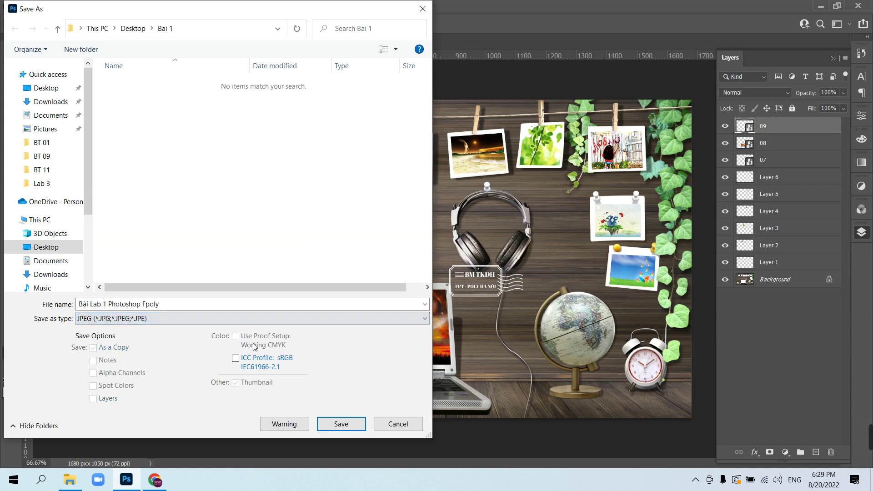
click(334, 424)
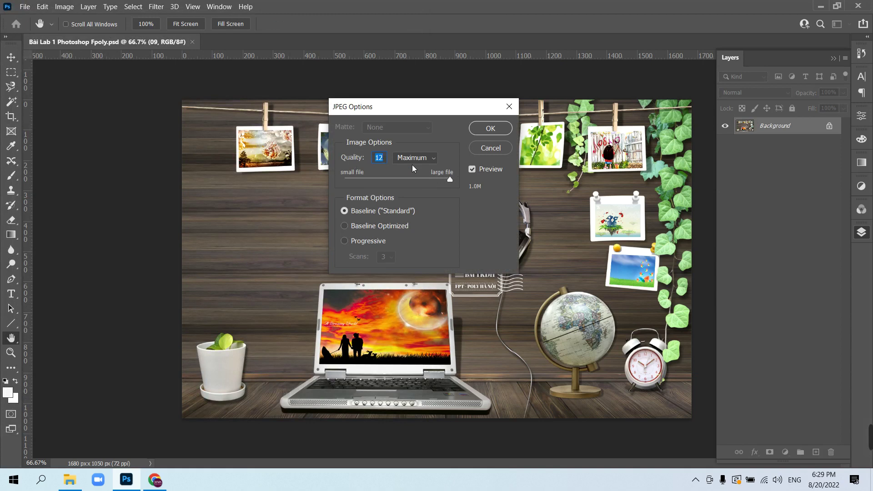
click(494, 131)
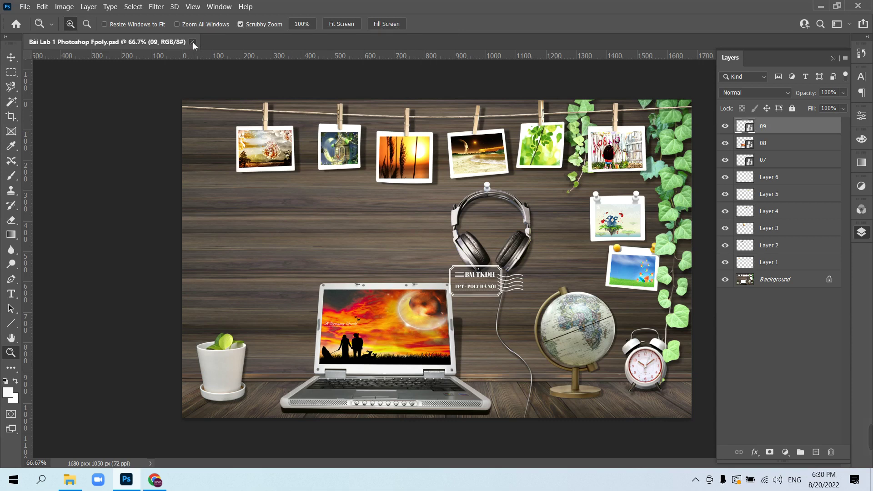
Step: Close the collage document and minimize the folder, Photoshop and browser windows
click(193, 42)
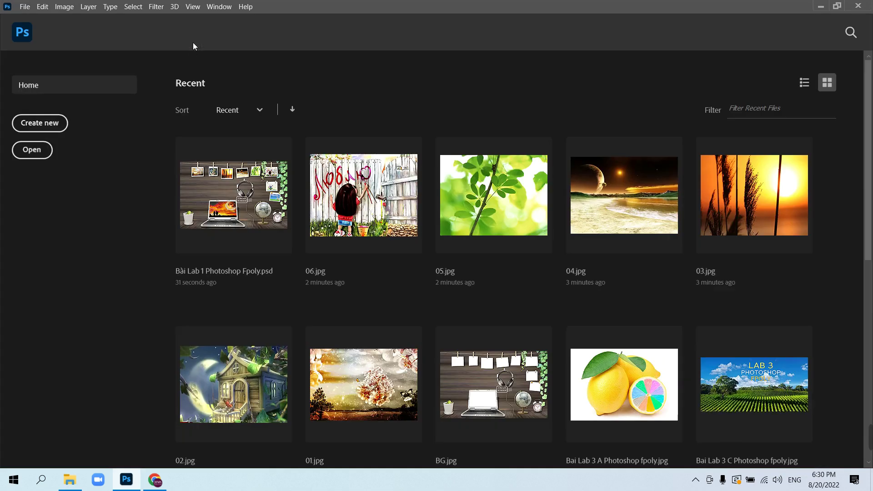
click(63, 485)
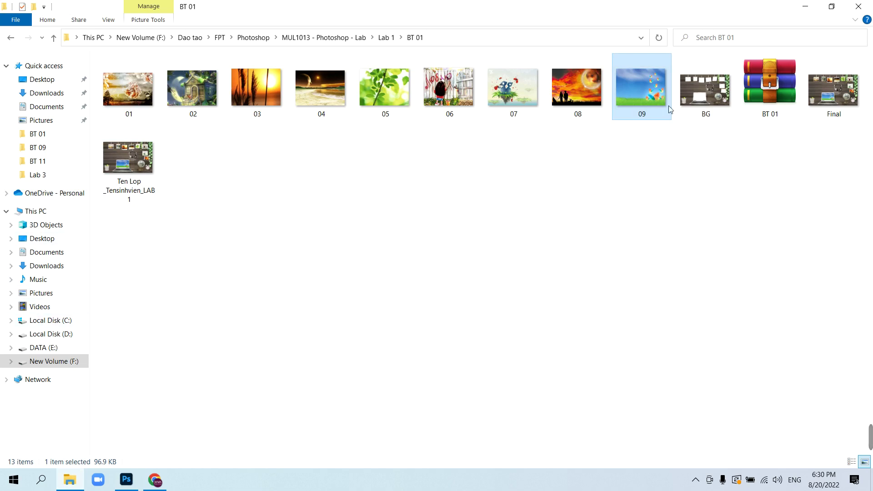
click(804, 7)
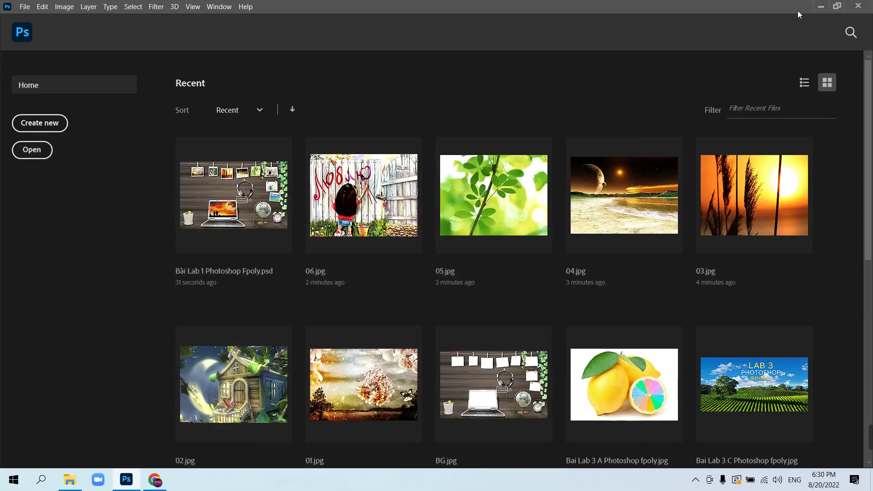
click(821, 6)
click(811, 7)
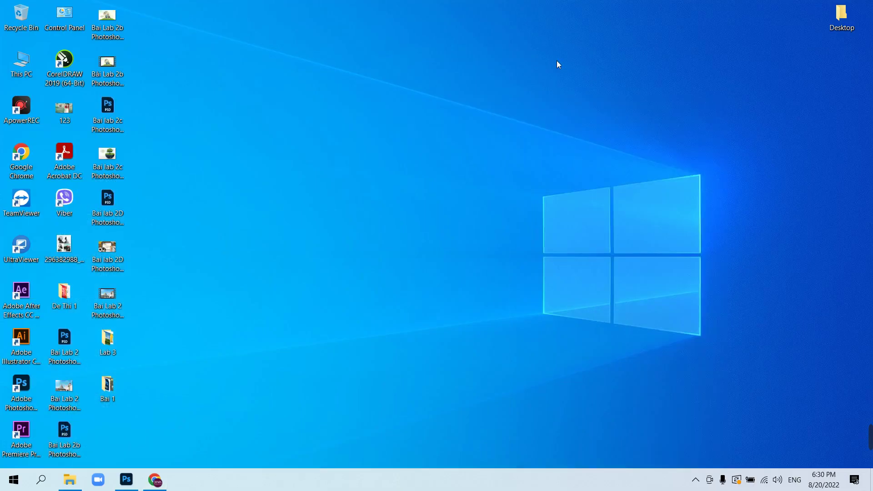
Step: Preview the saved JPEG from the Bai 1 folder, then return to YouTube in the browser
double_click(108, 385)
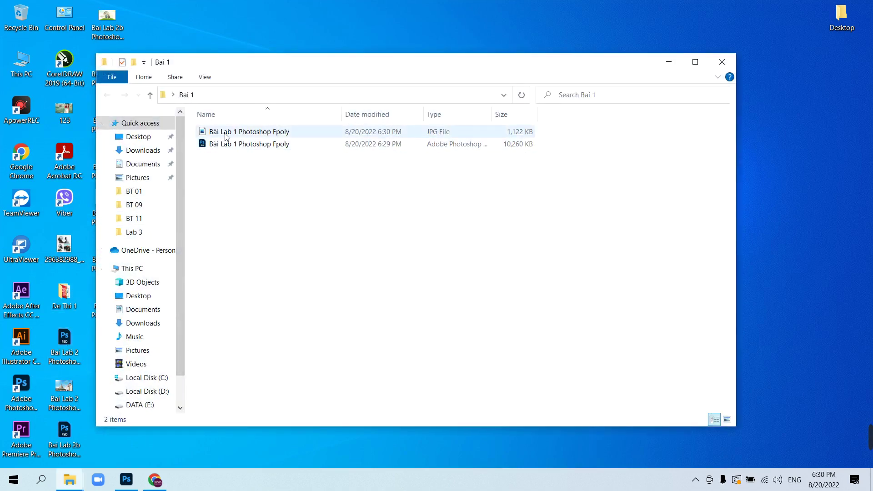
double_click(226, 135)
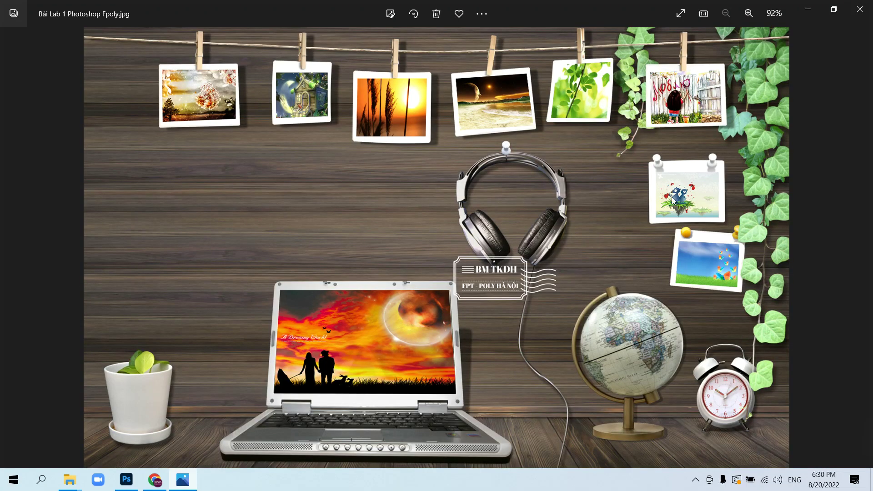
click(860, 9)
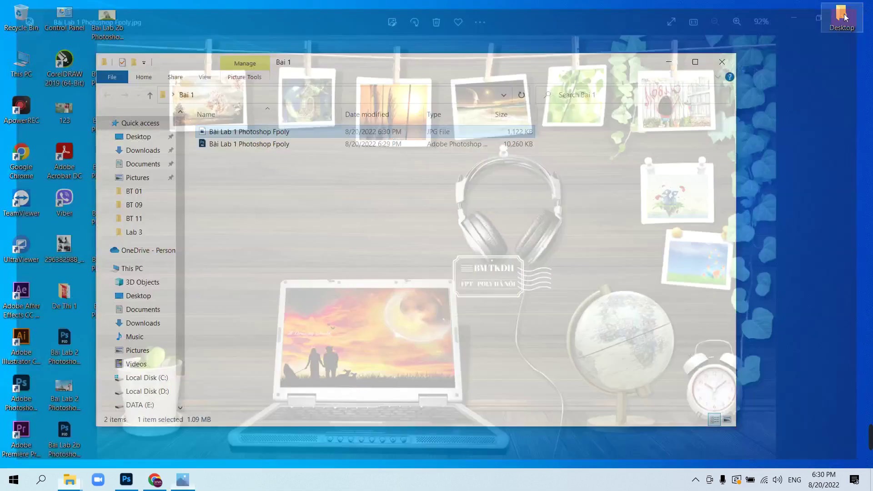
click(157, 485)
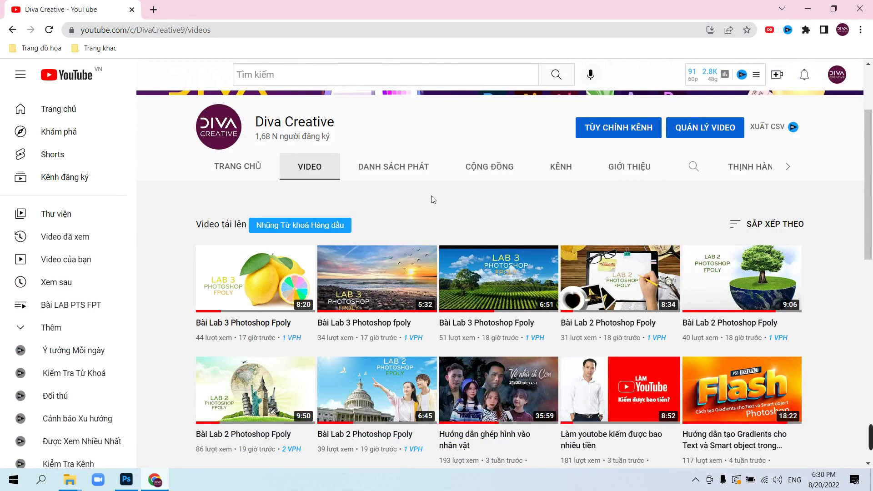
click(396, 171)
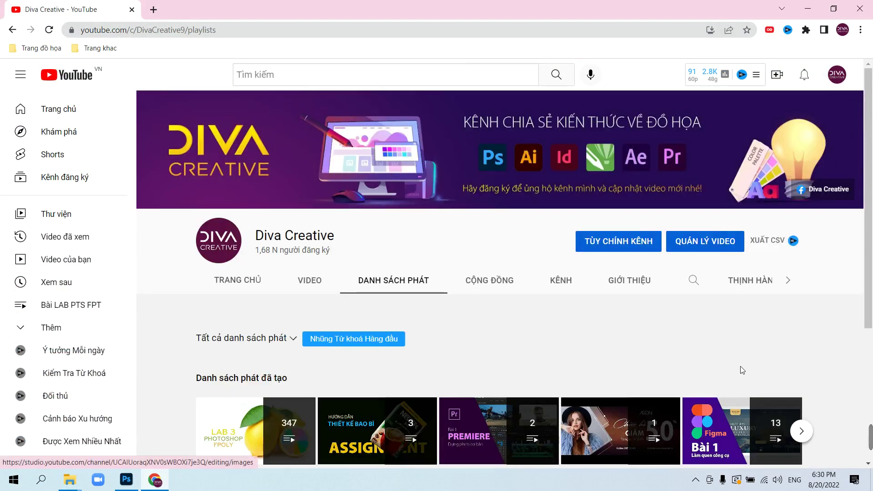
click(801, 431)
scroll(812, 378, down, 4)
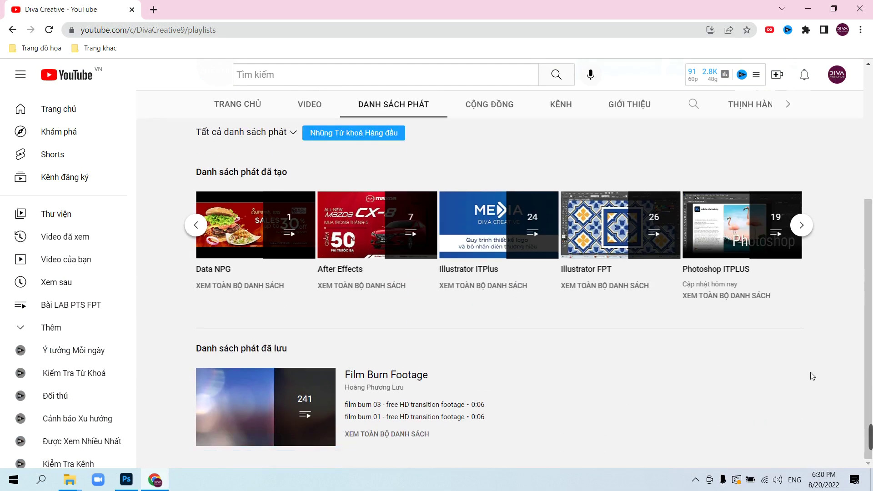
click(803, 231)
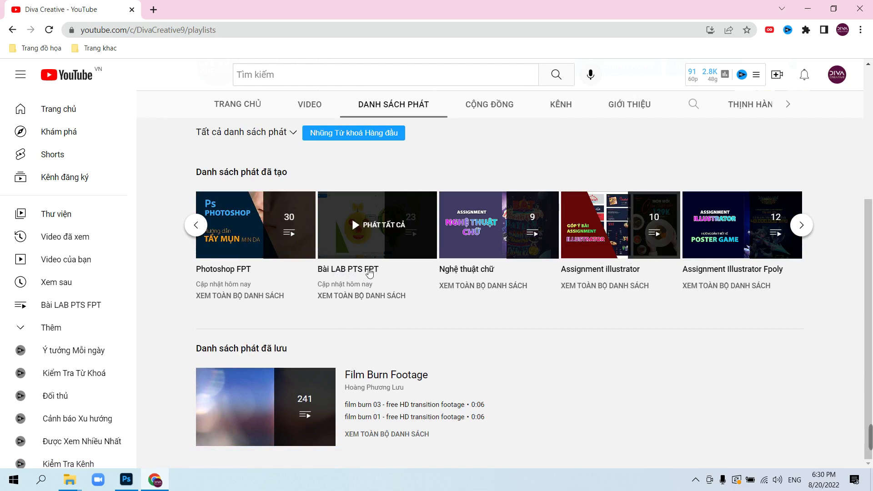
click(204, 232)
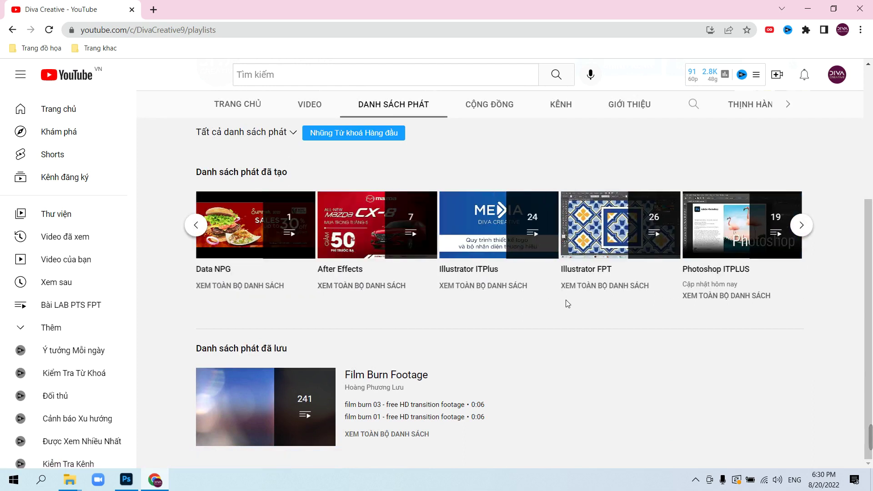
click(802, 225)
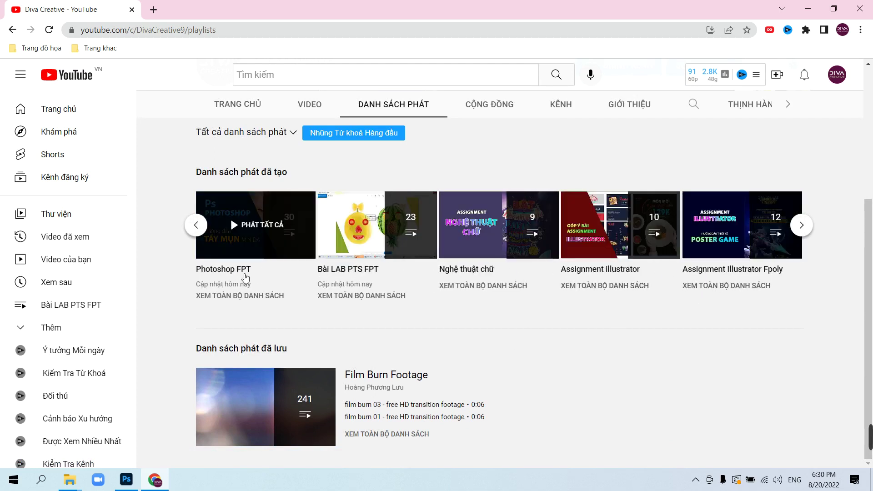
mouse_move(256, 225)
click(200, 231)
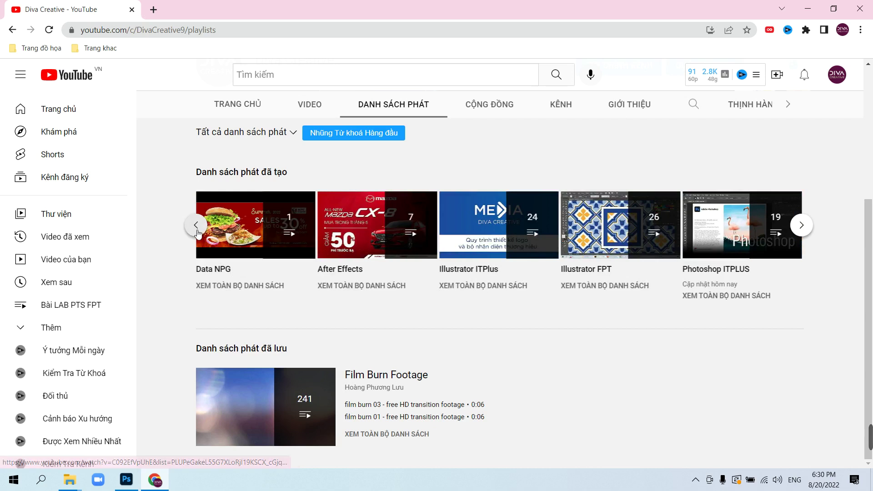
click(198, 229)
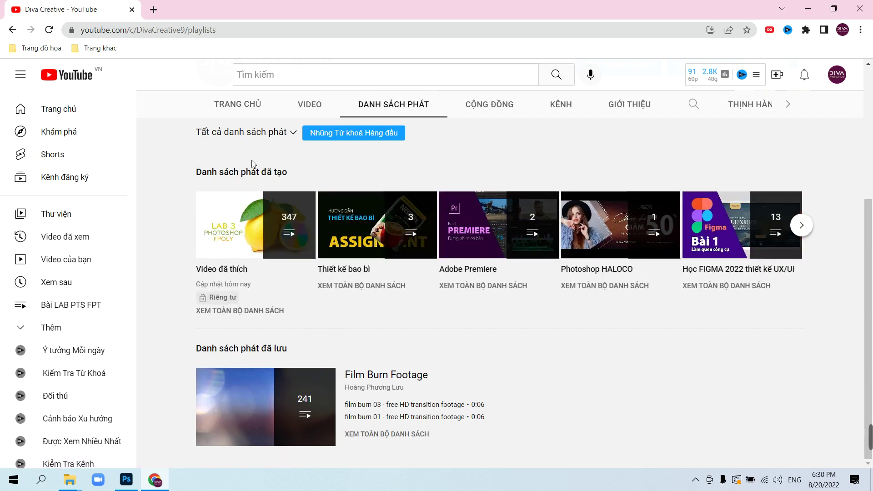
click(311, 107)
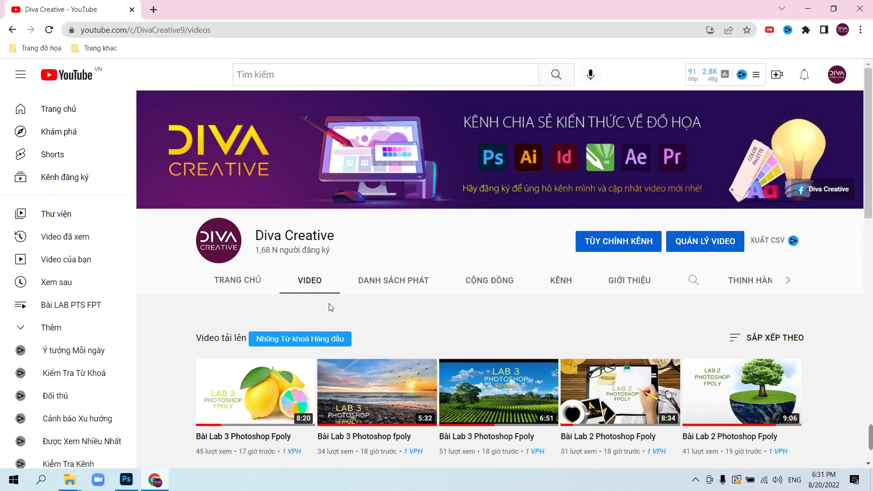